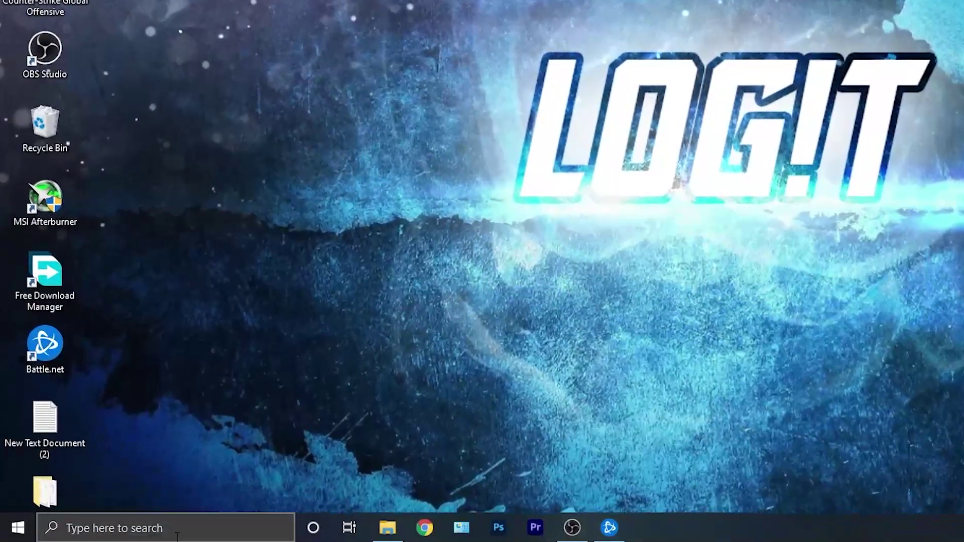
Search 'check' to reach the Windows Update page and start a new check for updates.
click(163, 527)
text(check)
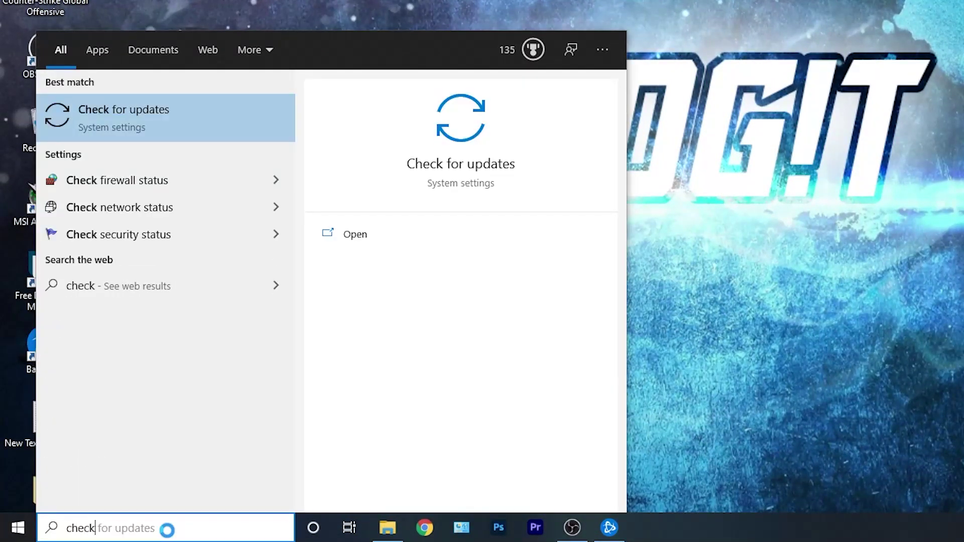
click(140, 122)
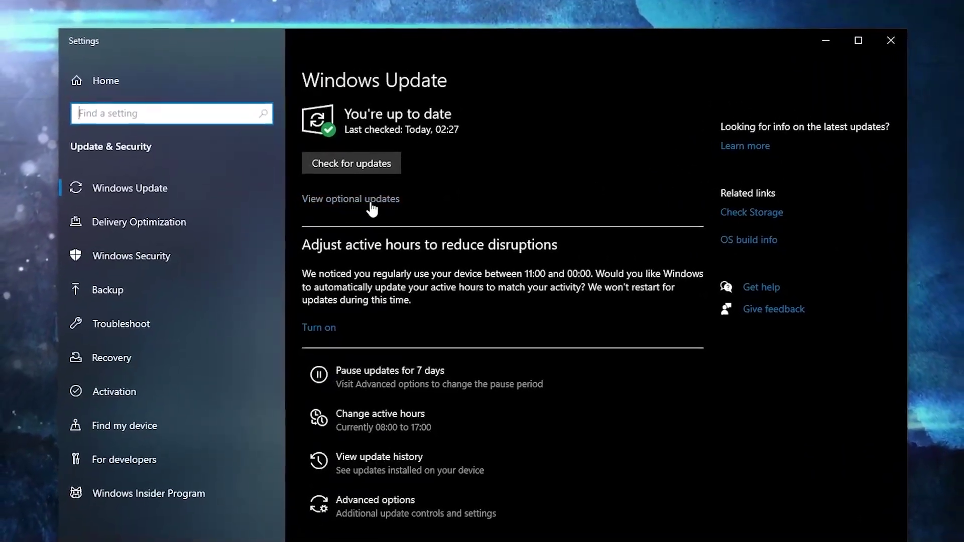
click(362, 153)
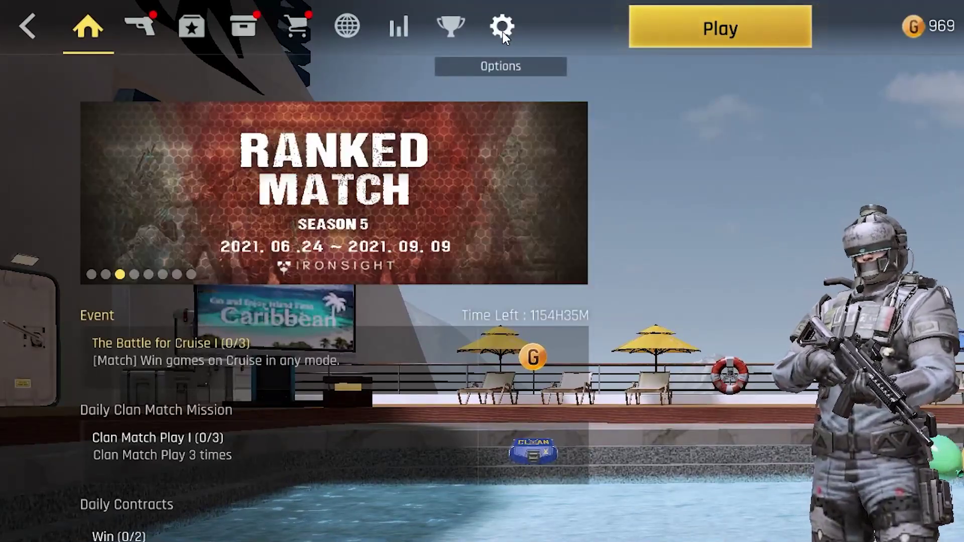
In Ironsight's Video options, keep 1920x1080 (75hz), Full Screen, V-sync deactivated and Low quality.
click(502, 27)
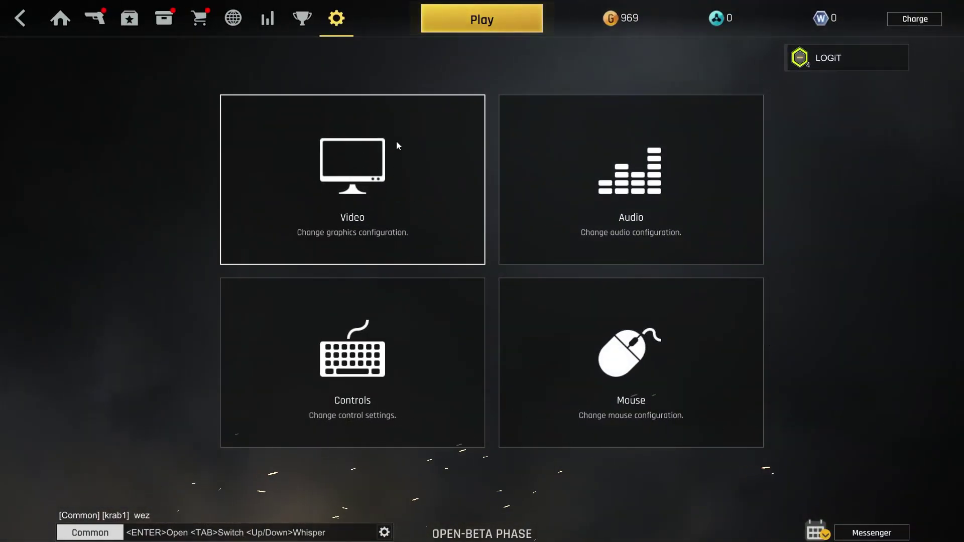
click(351, 185)
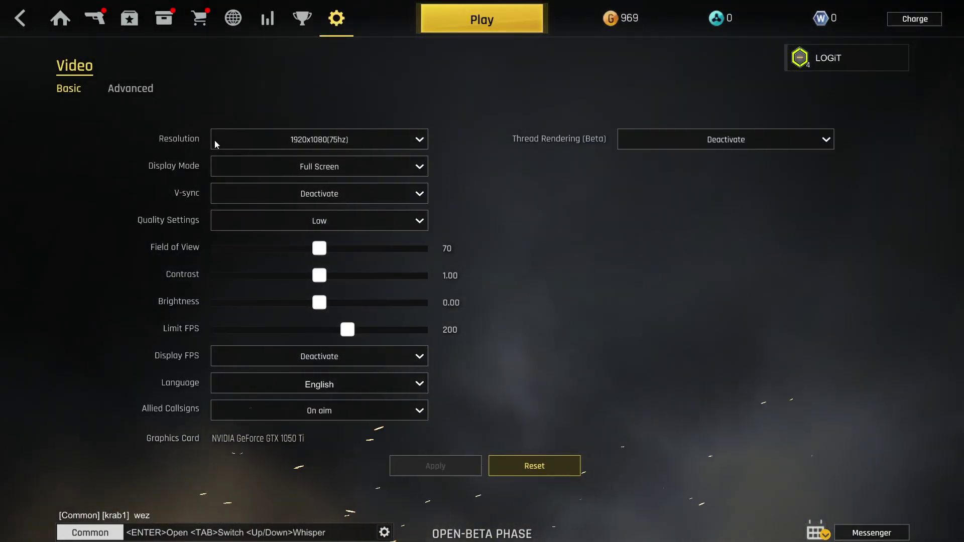
click(306, 140)
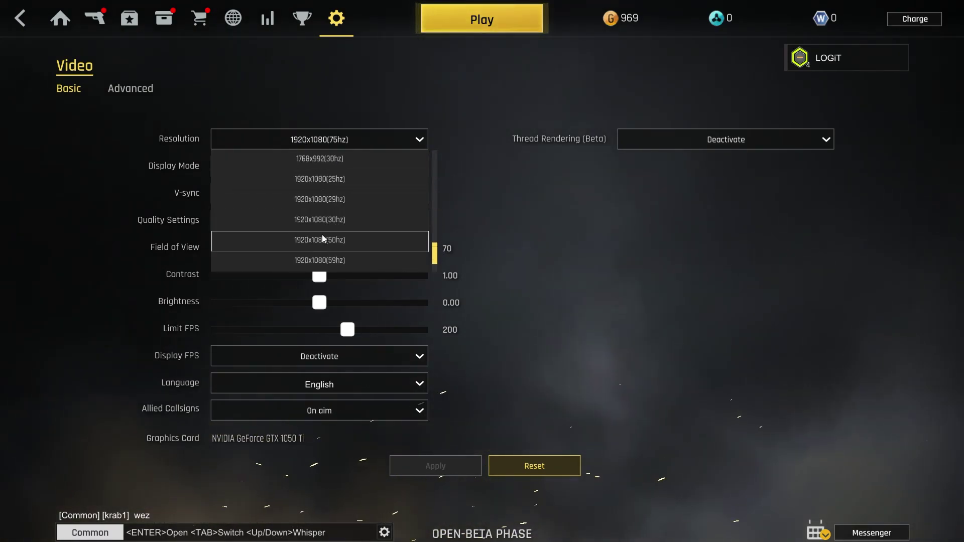
click(335, 143)
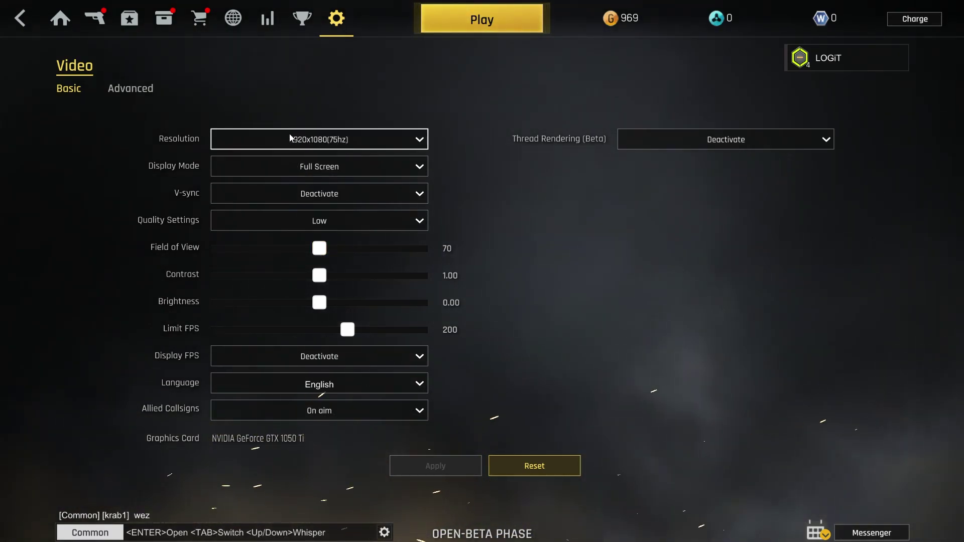
click(303, 170)
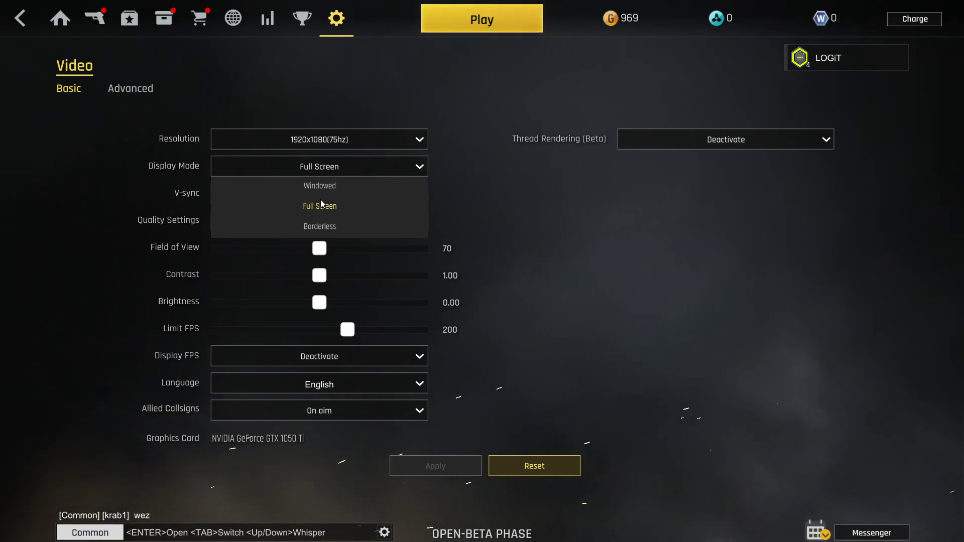
click(298, 161)
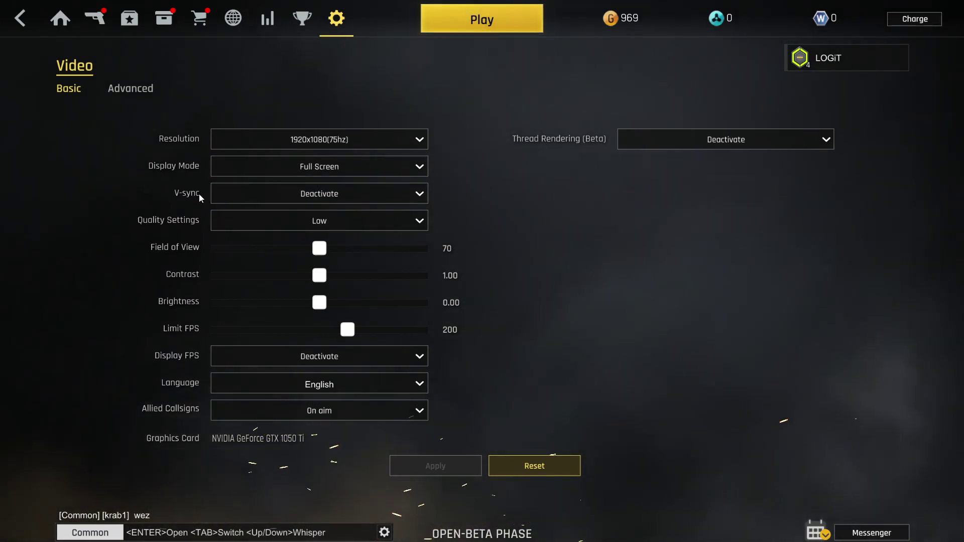
click(318, 190)
click(330, 213)
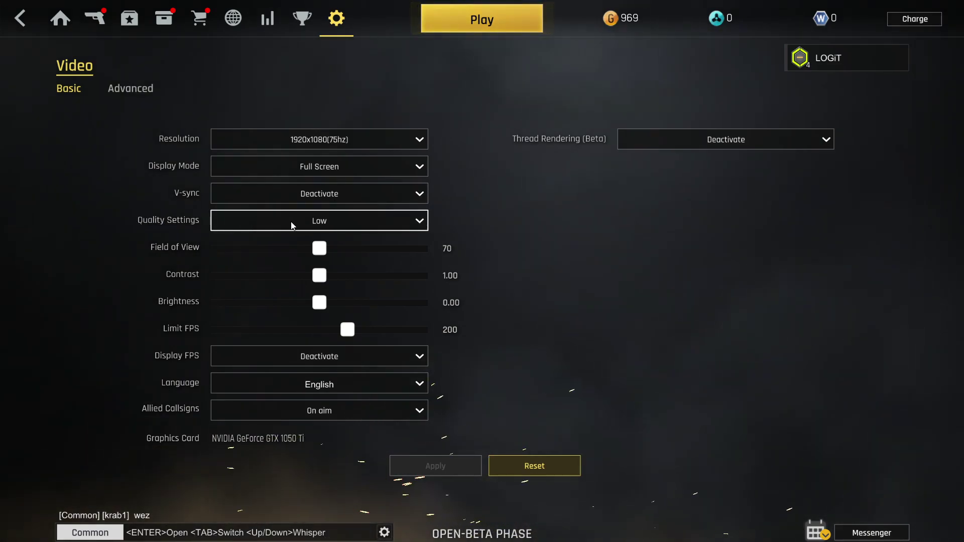
click(319, 225)
click(330, 300)
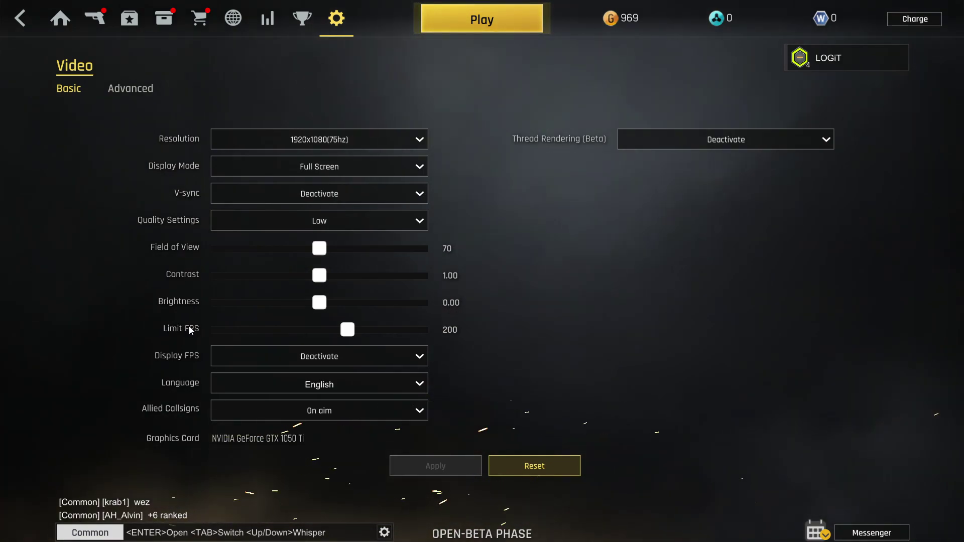
Raise Limit FPS to 300, activate Display FPS, keep Allied Callsigns On aim, then view Advanced.
drag(347, 330, 466, 328)
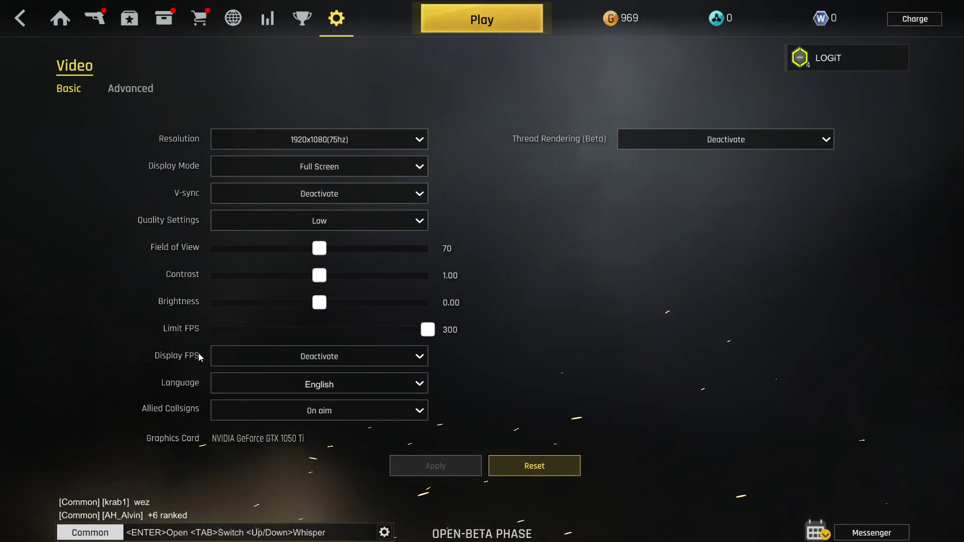
click(323, 356)
click(330, 394)
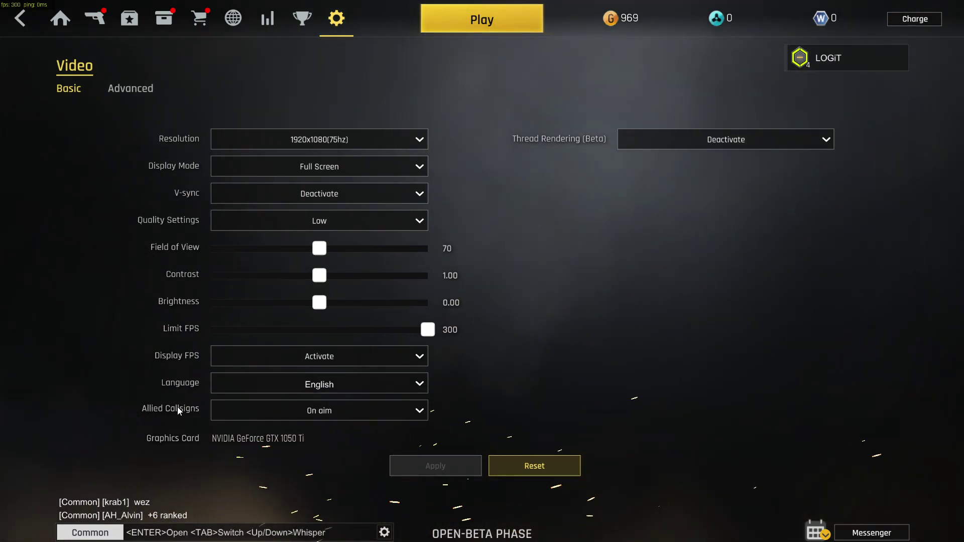
click(327, 411)
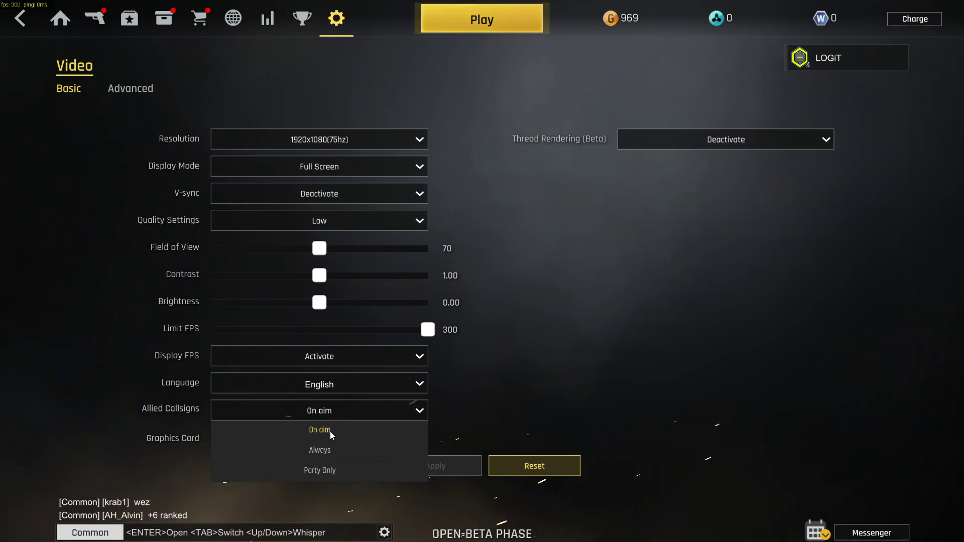
click(330, 432)
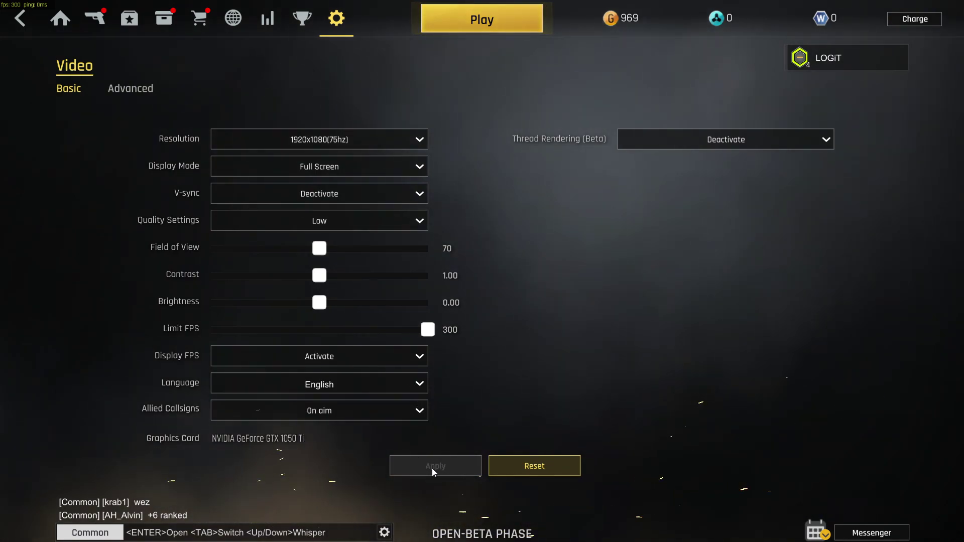
click(134, 89)
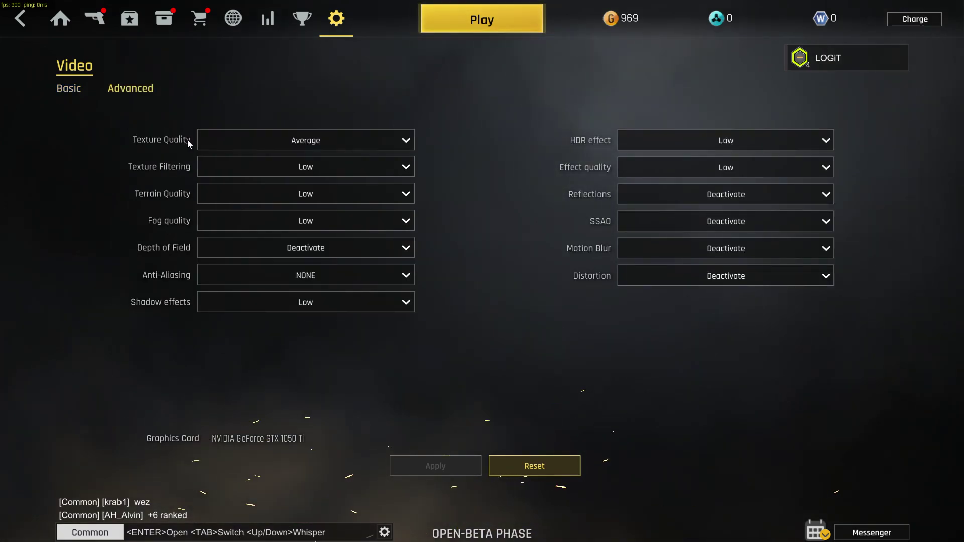
Set texture quality Average, texture filtering and terrain Low, fog off, depth of field Low.
click(302, 141)
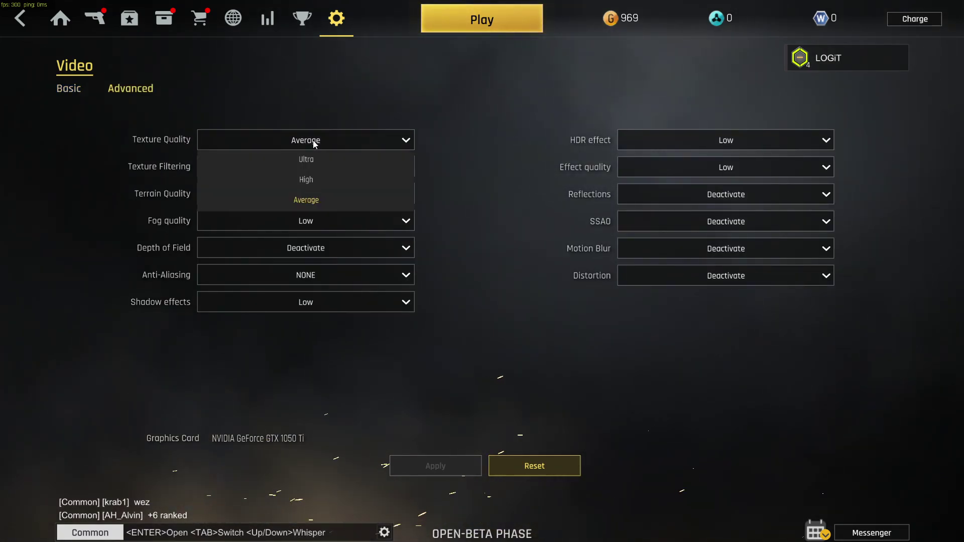
click(309, 198)
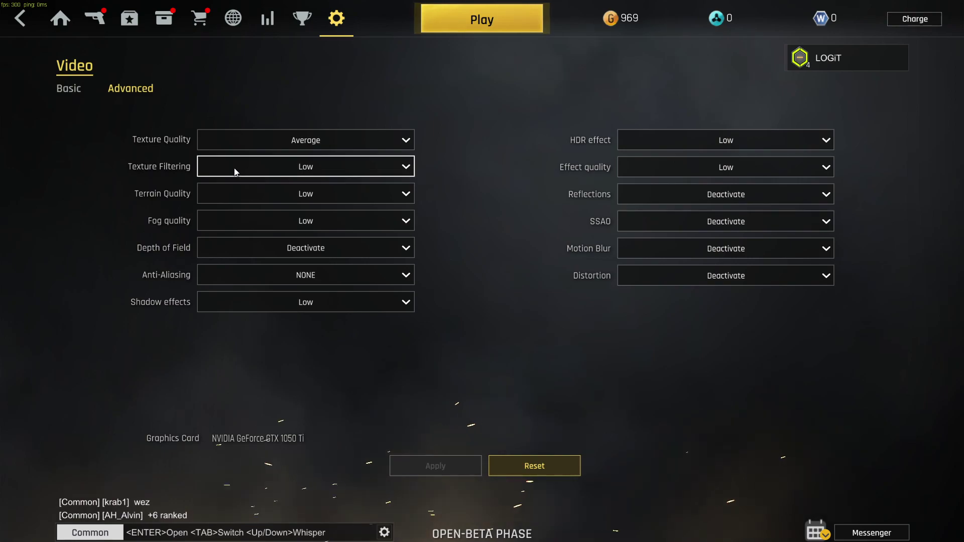
click(298, 167)
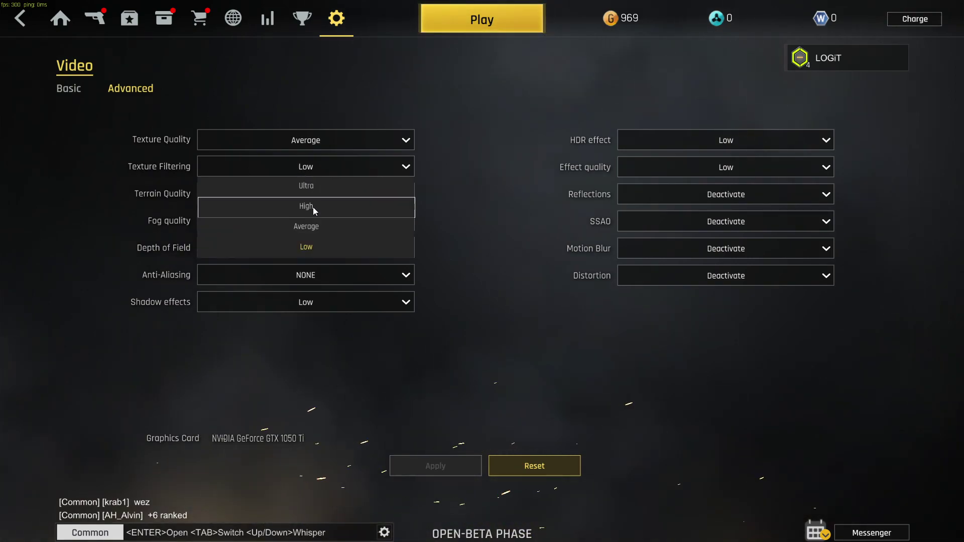
click(295, 247)
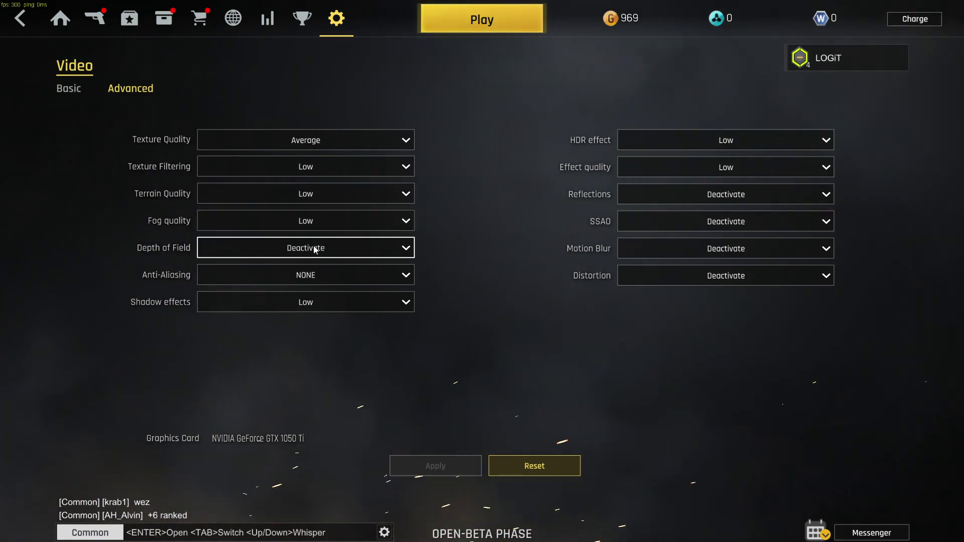
click(298, 196)
click(305, 275)
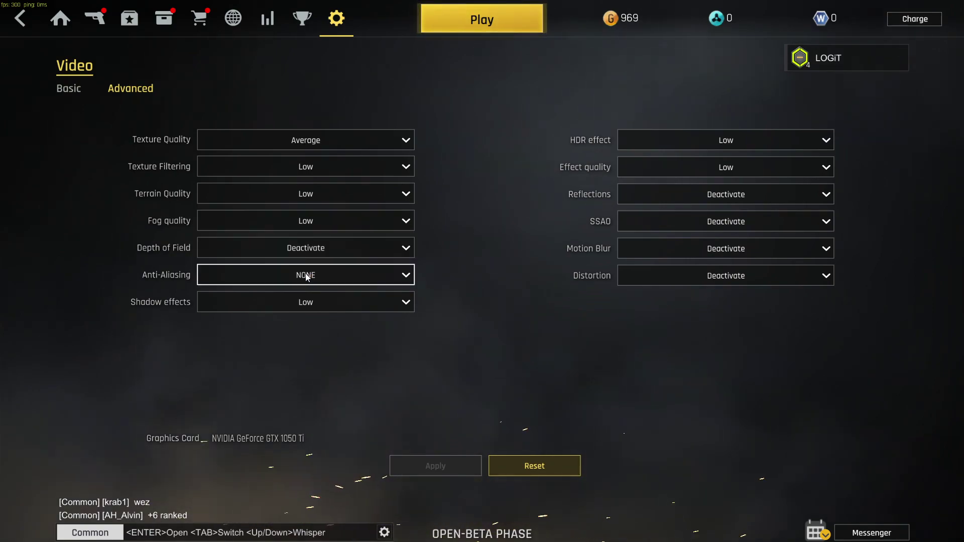
click(295, 223)
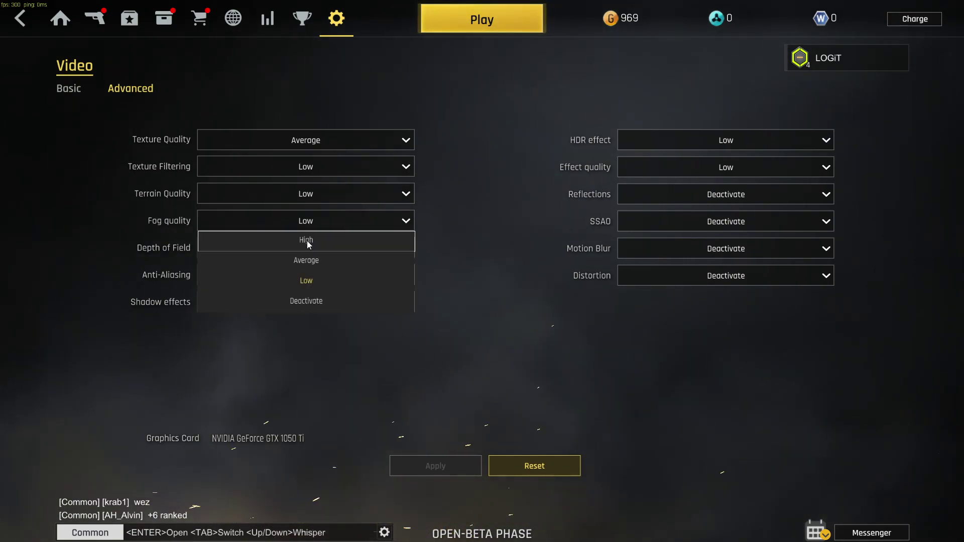
click(312, 301)
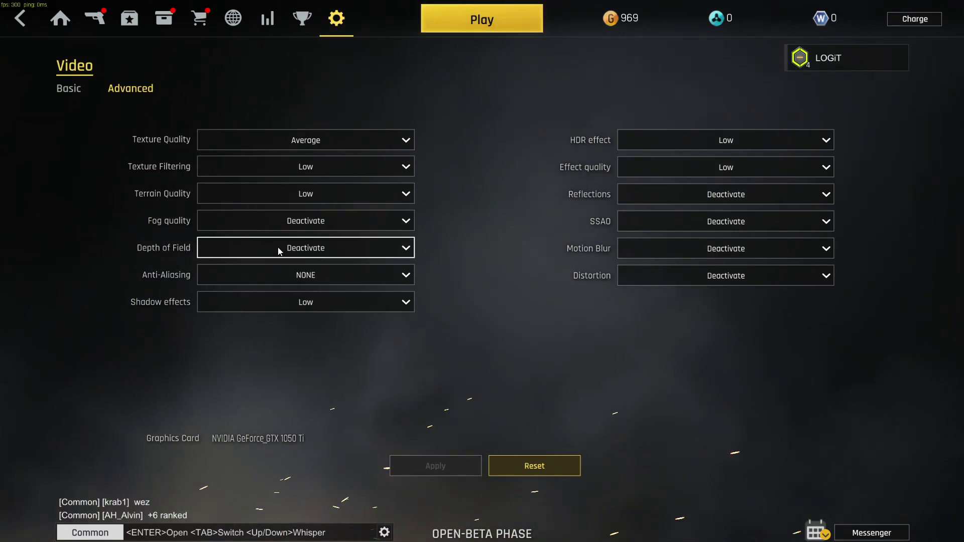
click(306, 247)
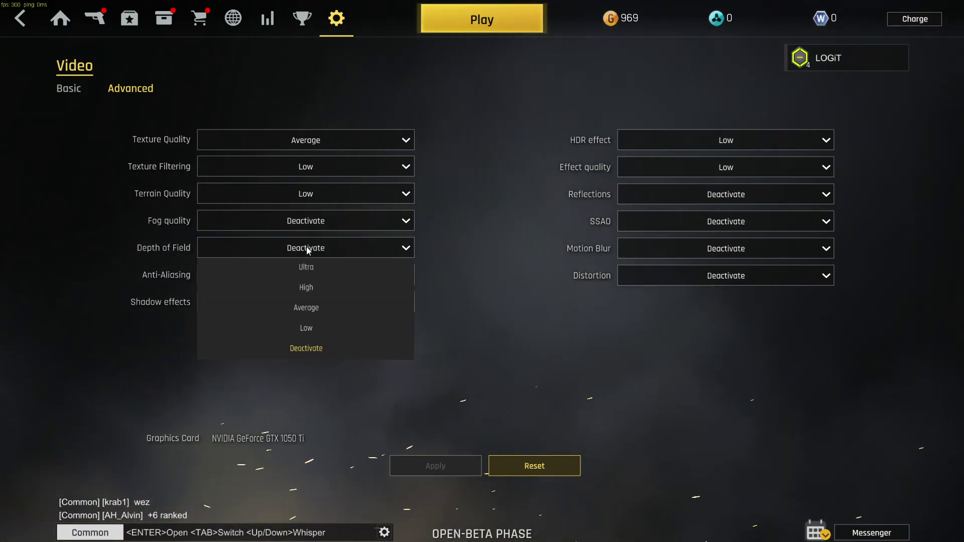
click(307, 328)
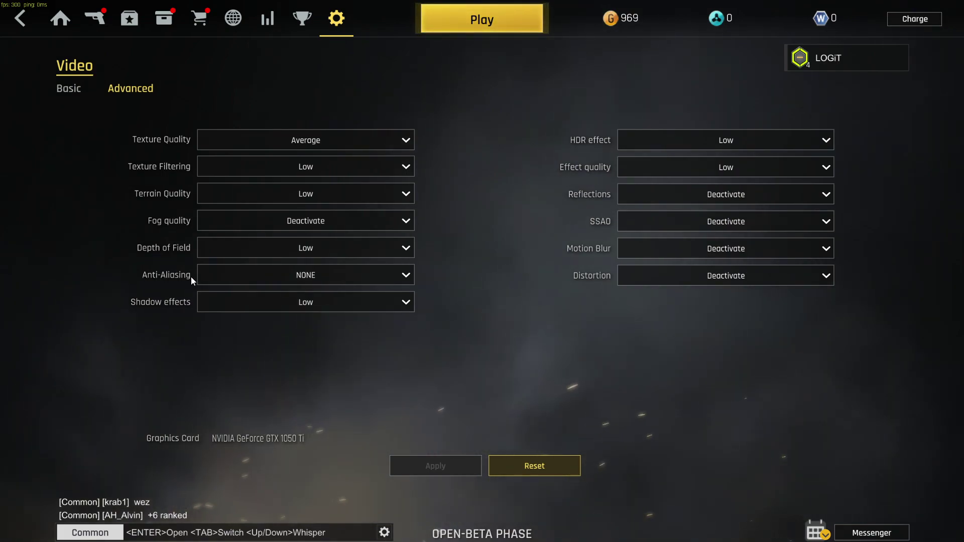
Keep Anti-Aliasing NONE and shadow effects, HDR effect and effect quality at Low.
click(305, 276)
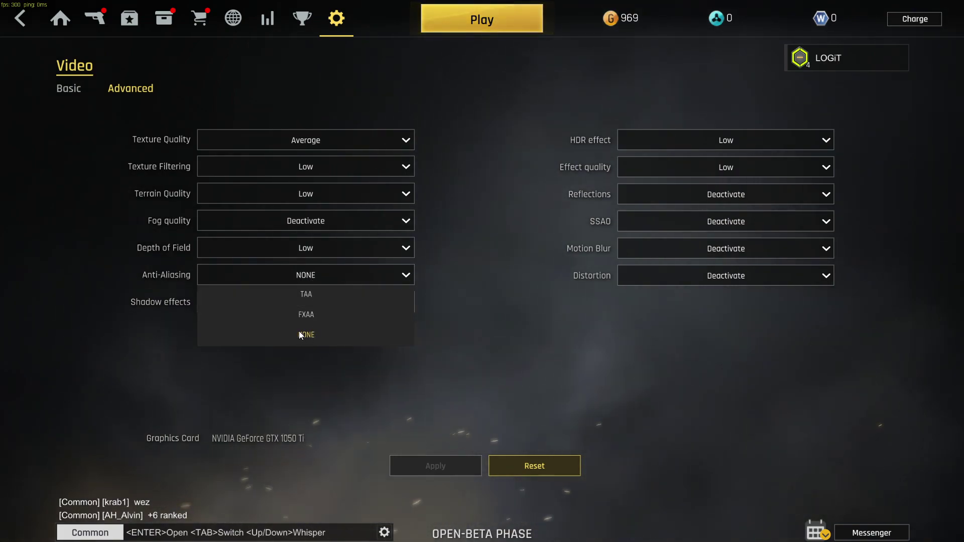
click(315, 332)
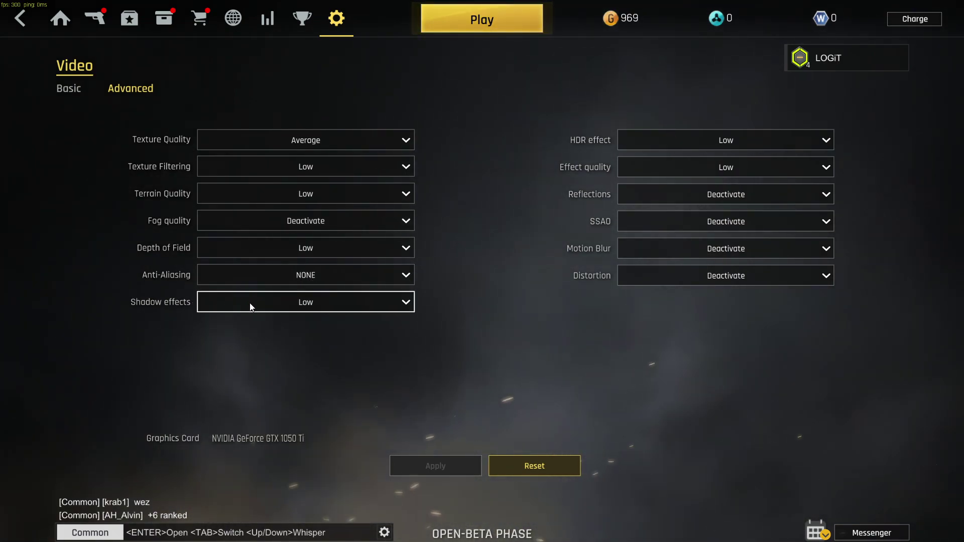
click(307, 303)
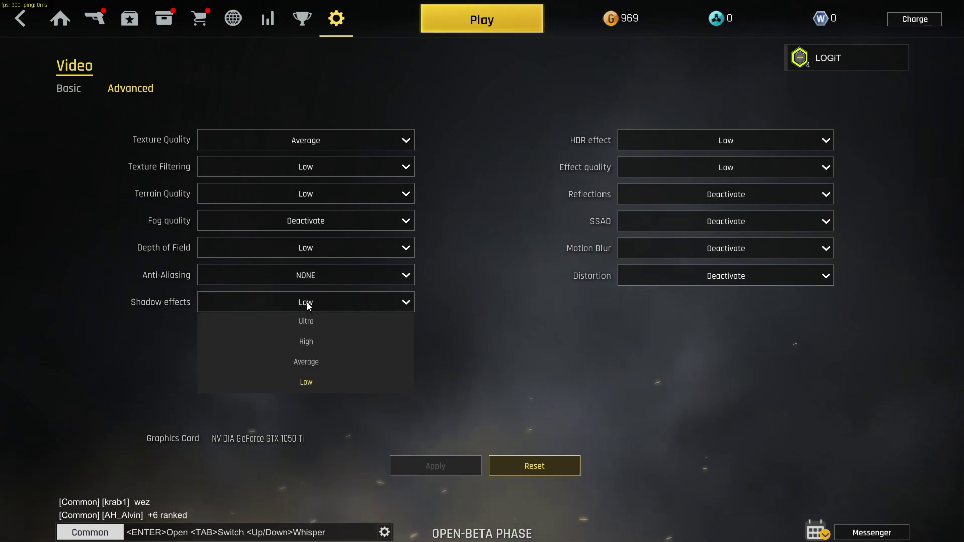
click(299, 381)
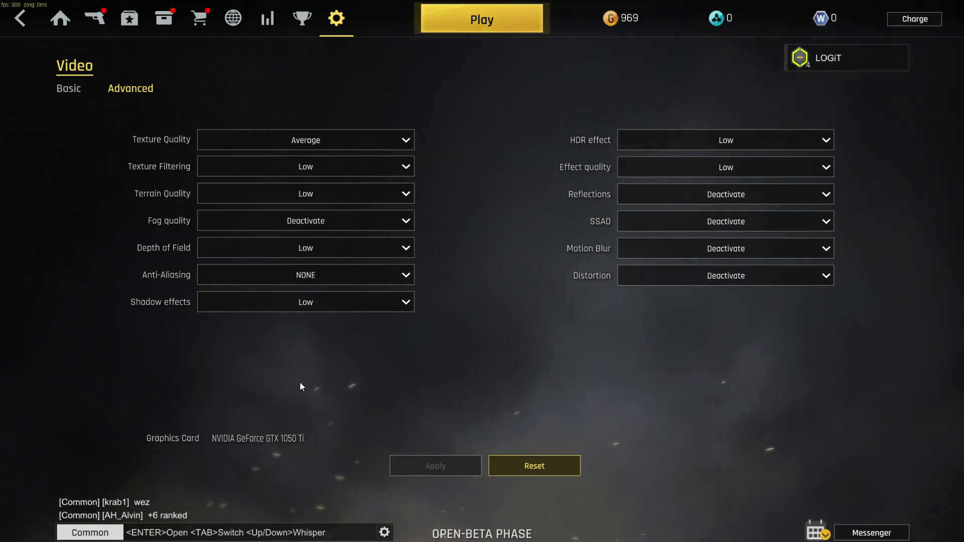
click(709, 143)
click(727, 198)
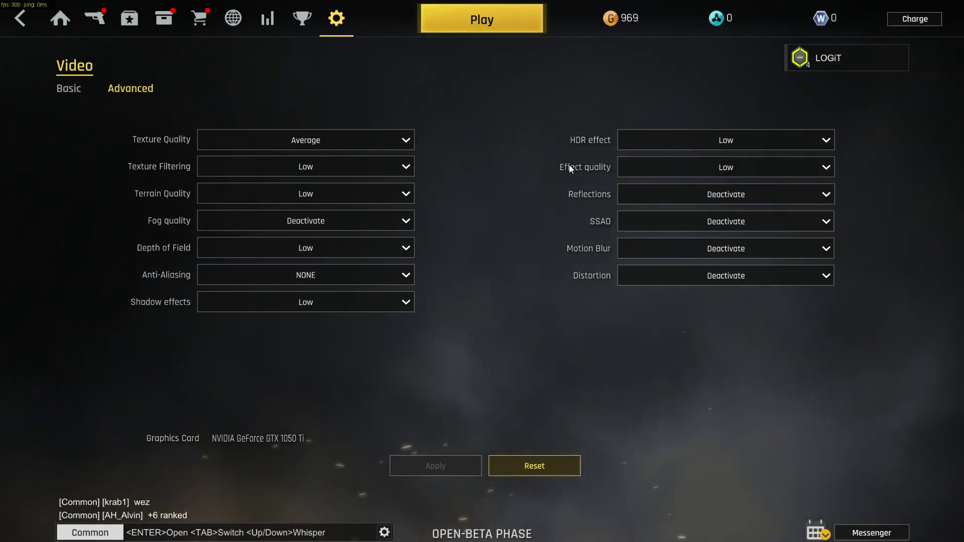
click(703, 166)
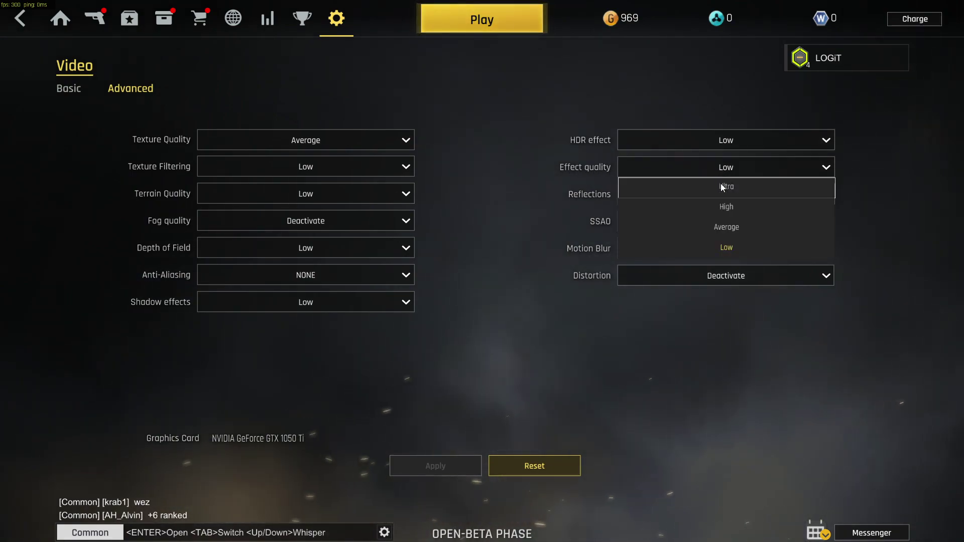
click(729, 246)
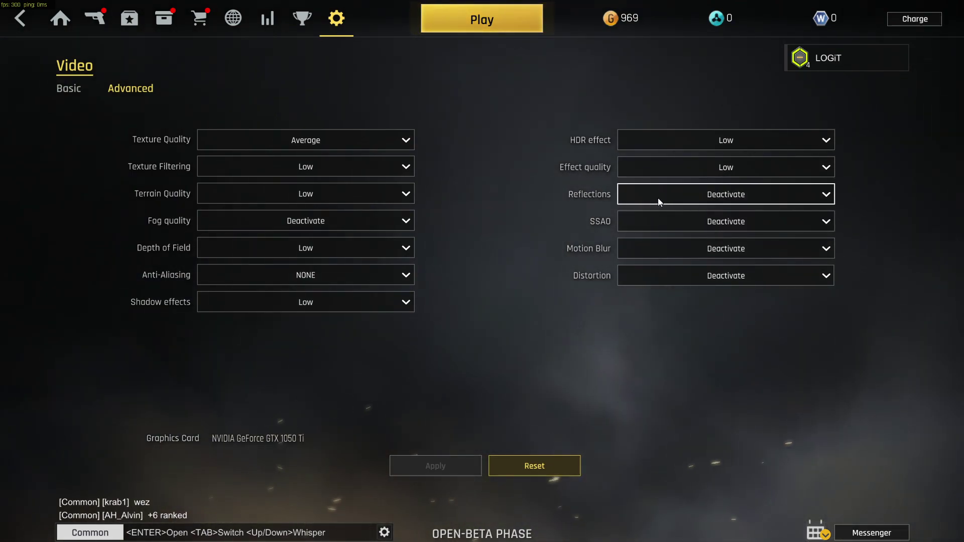
Set SSAO to Low and keep Reflections, Motion Blur and Distortion deactivated.
click(713, 197)
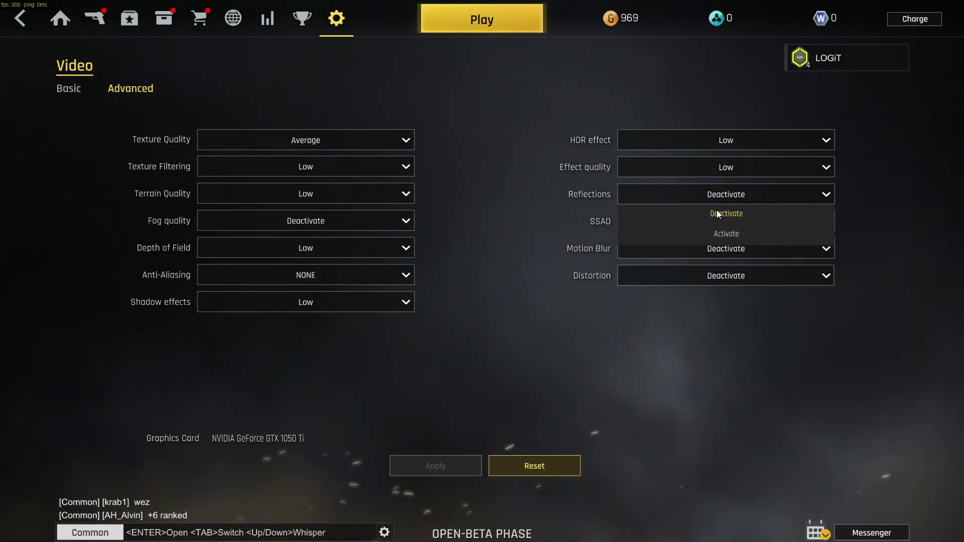
click(723, 212)
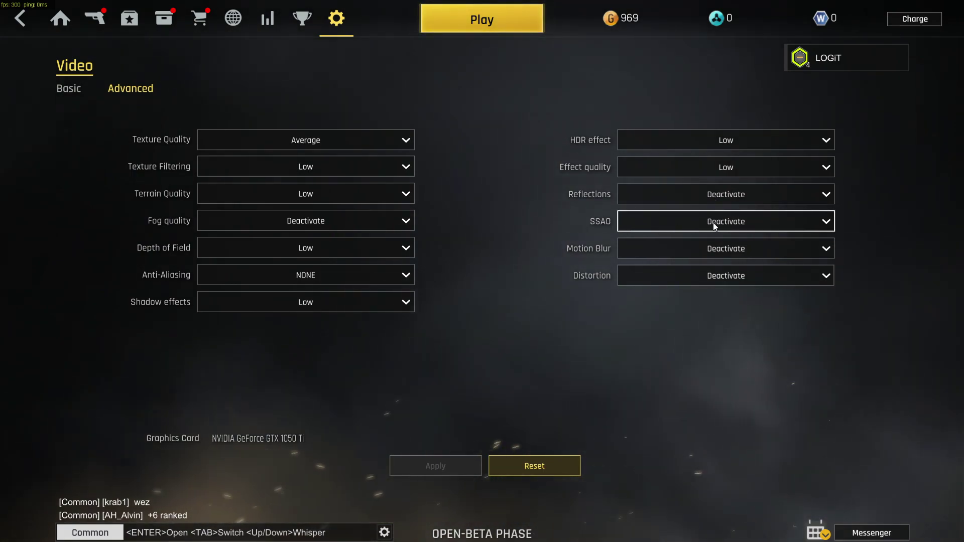
click(711, 222)
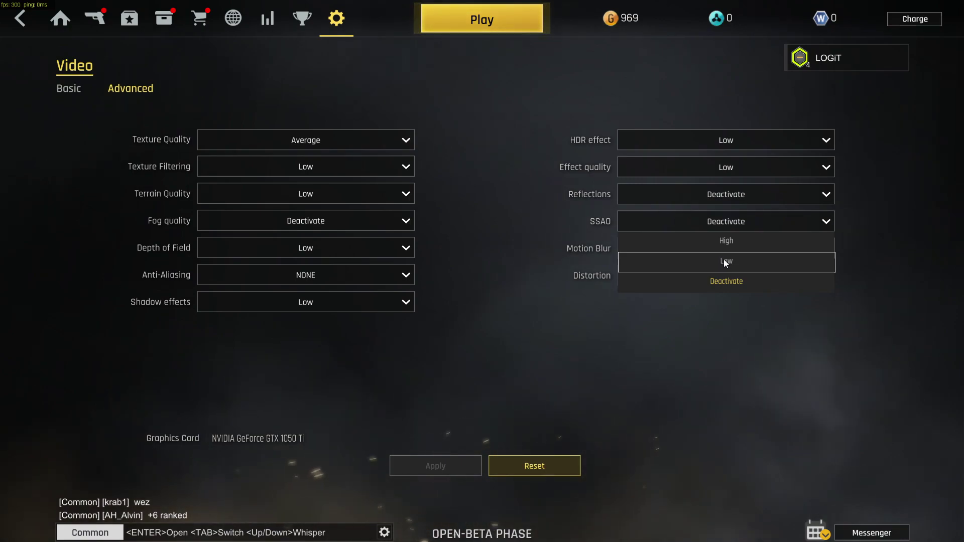
click(734, 260)
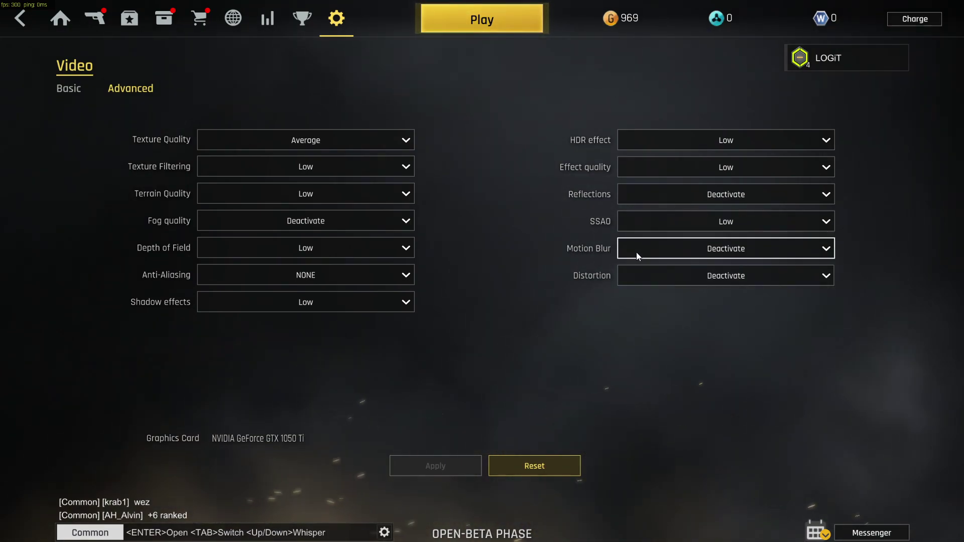
click(722, 250)
click(728, 269)
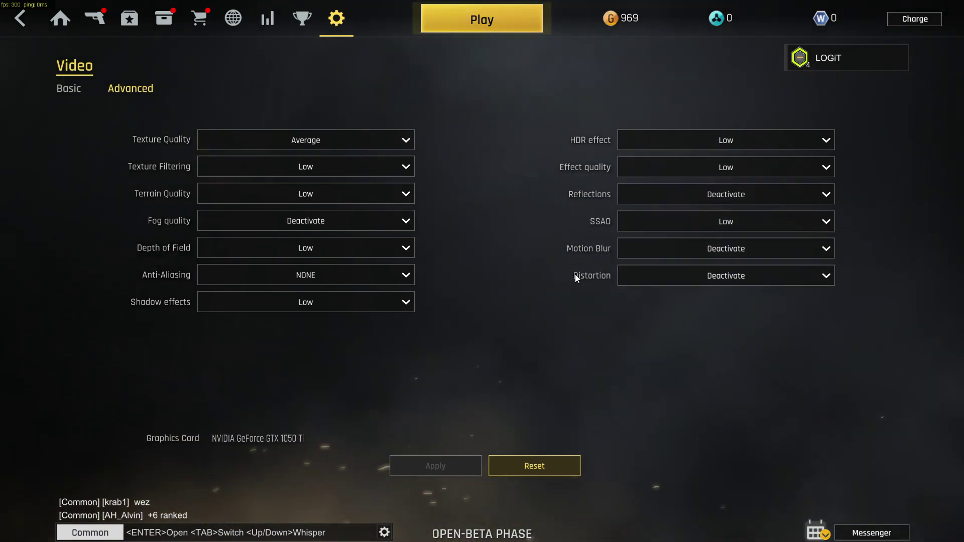
click(731, 279)
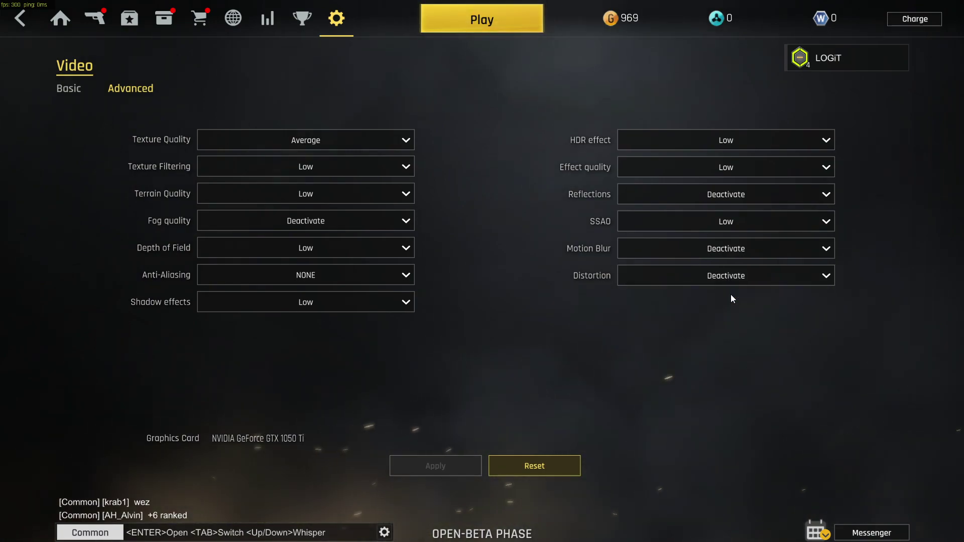
click(731, 294)
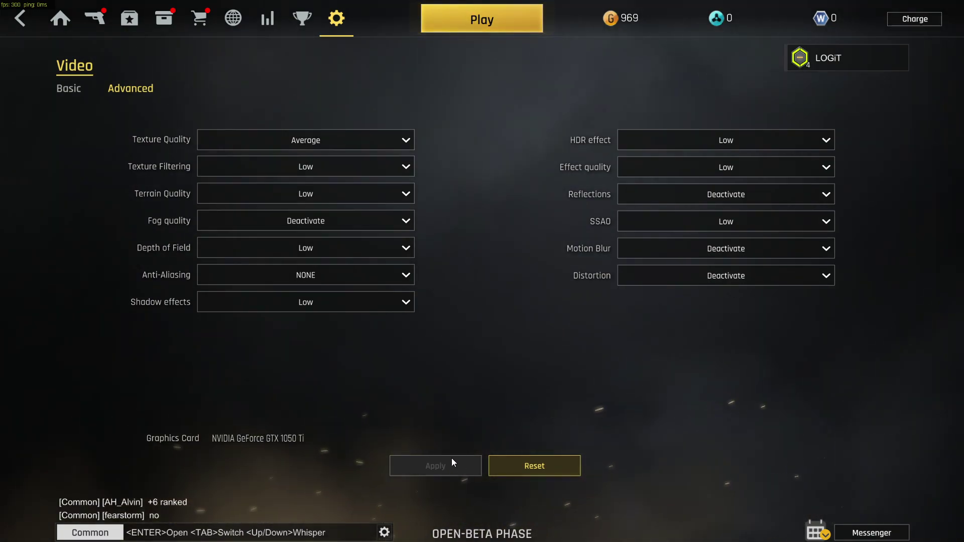
Leave the settings and exit Ironsight to the Windows desktop.
click(21, 24)
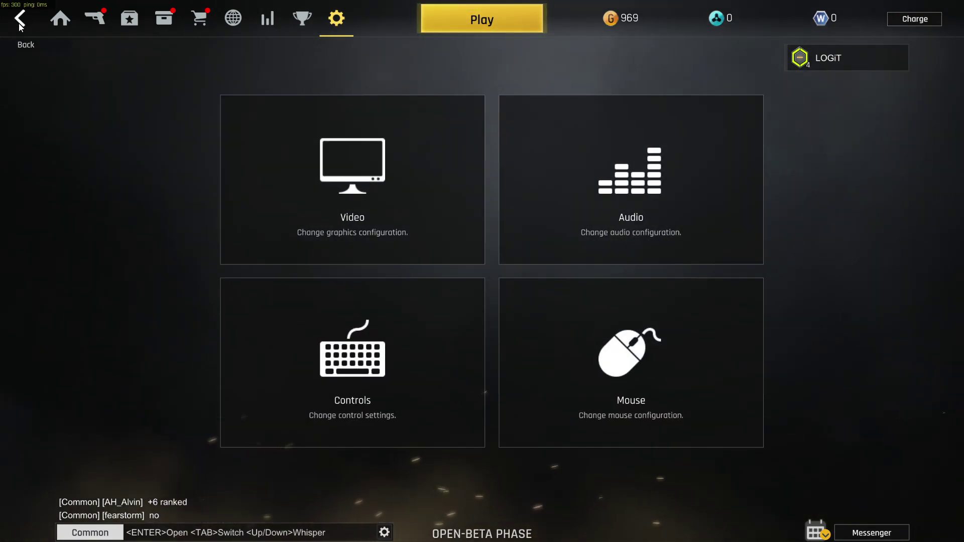
click(18, 24)
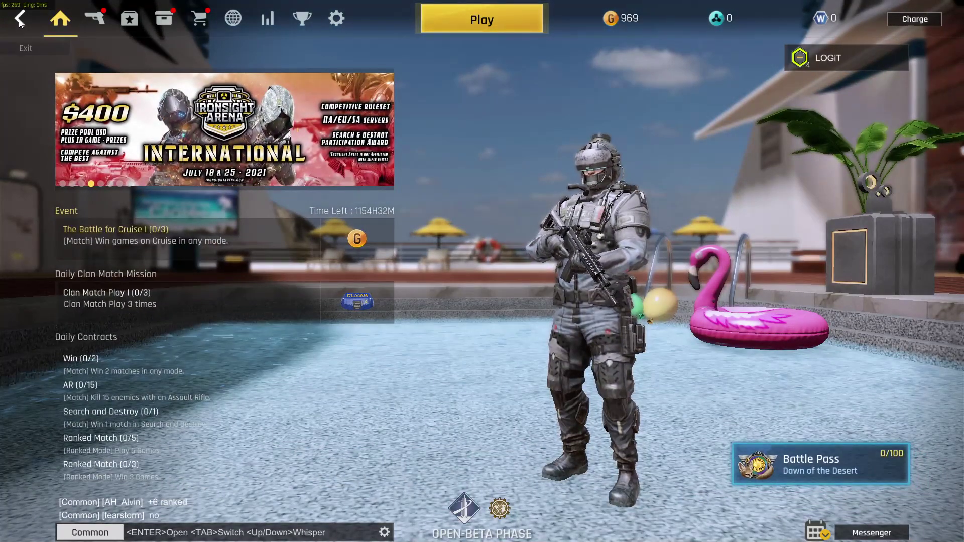
click(19, 19)
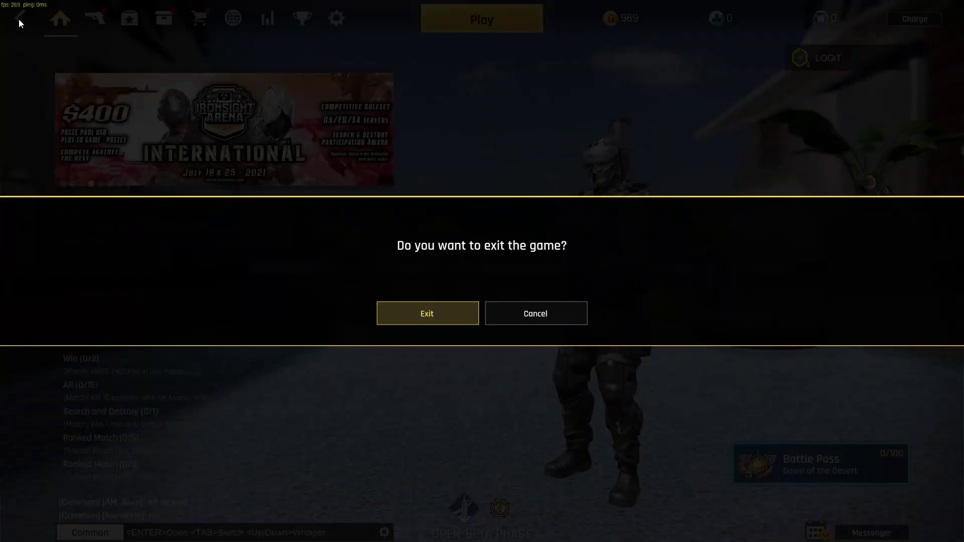
click(434, 309)
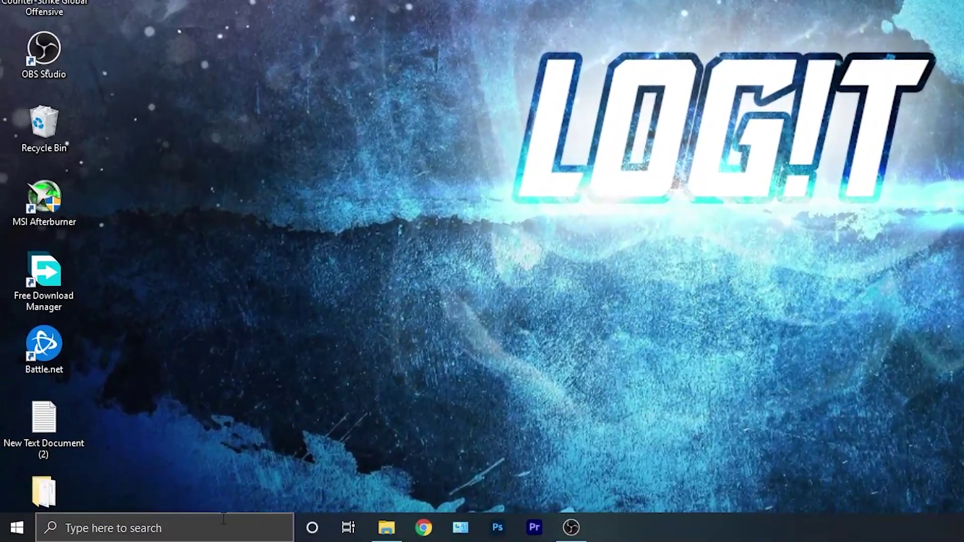
Launch Command Prompt as administrator from a 'cmd' search.
click(221, 529)
text(cmd)
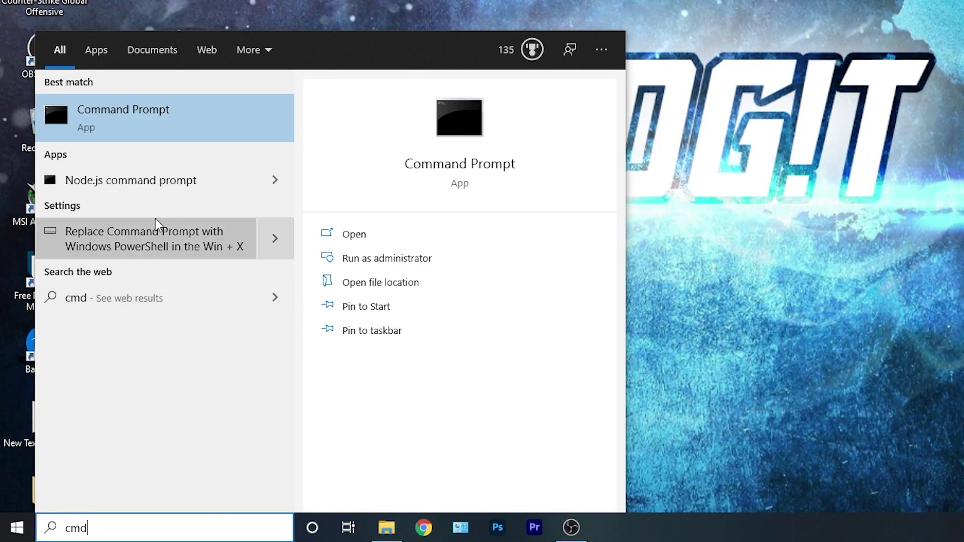
right_click(170, 110)
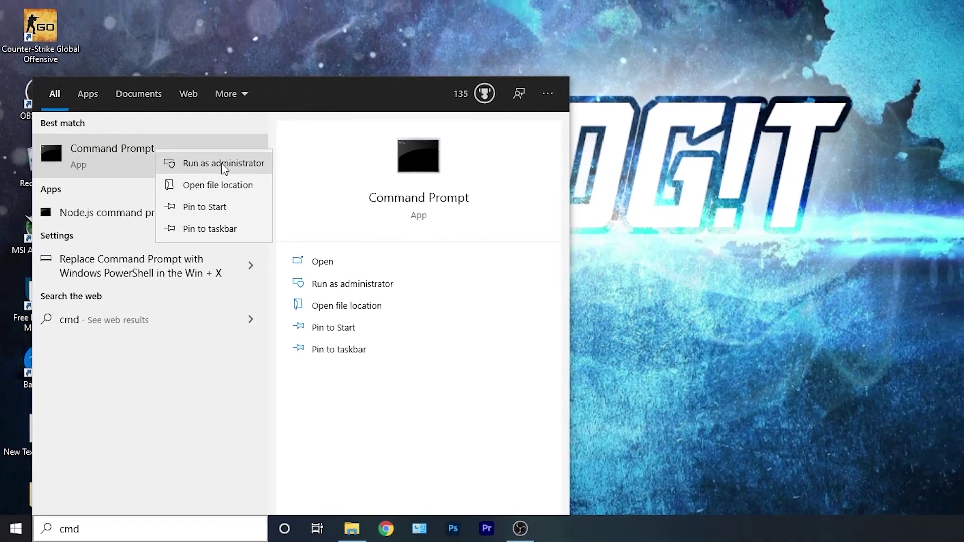
click(229, 126)
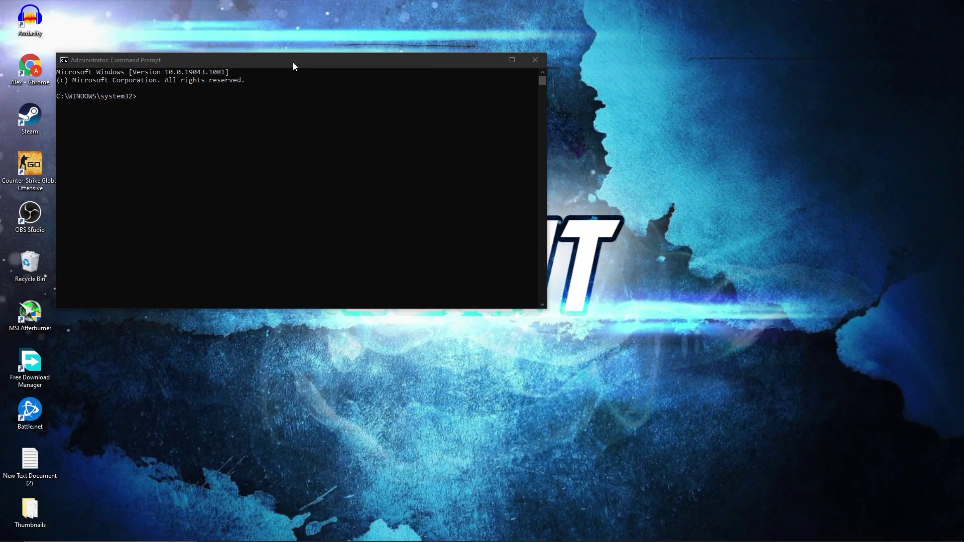
Run powercfg -duplicatescheme e9a42b02-d5df-448d-aa00-03f14749eb61 to create Ultimate Performance, then close the console.
drag(293, 62, 267, 68)
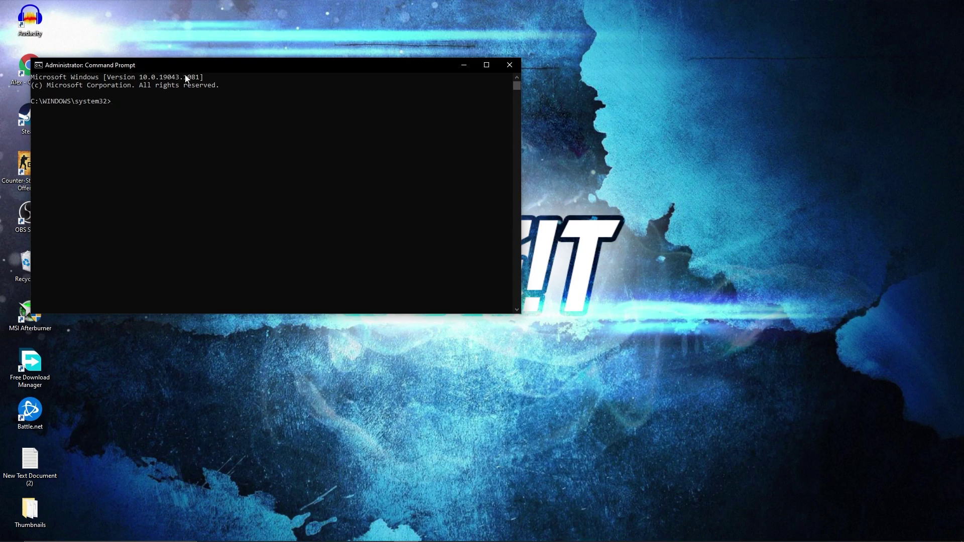
click(418, 532)
drag(734, 201, 485, 202)
right_click(501, 201)
click(526, 233)
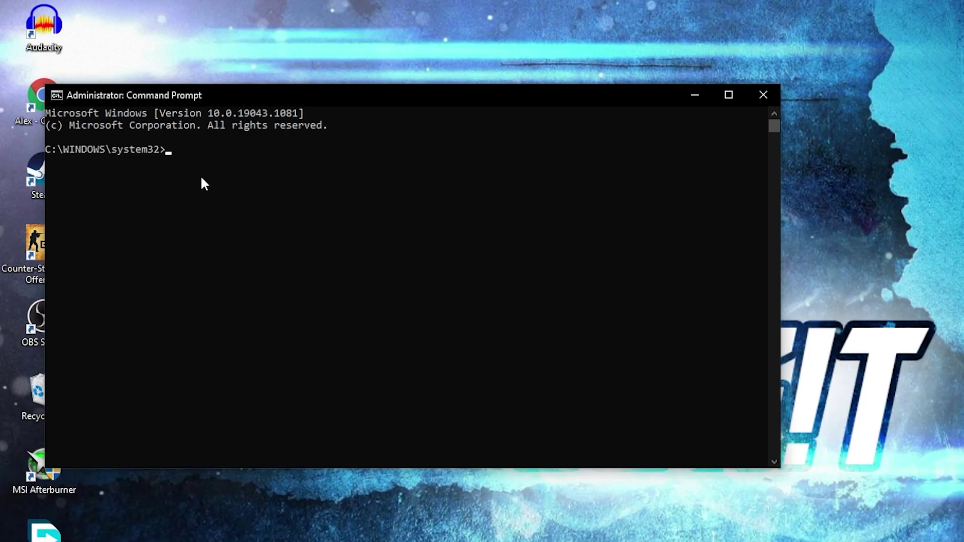
right_click(127, 102)
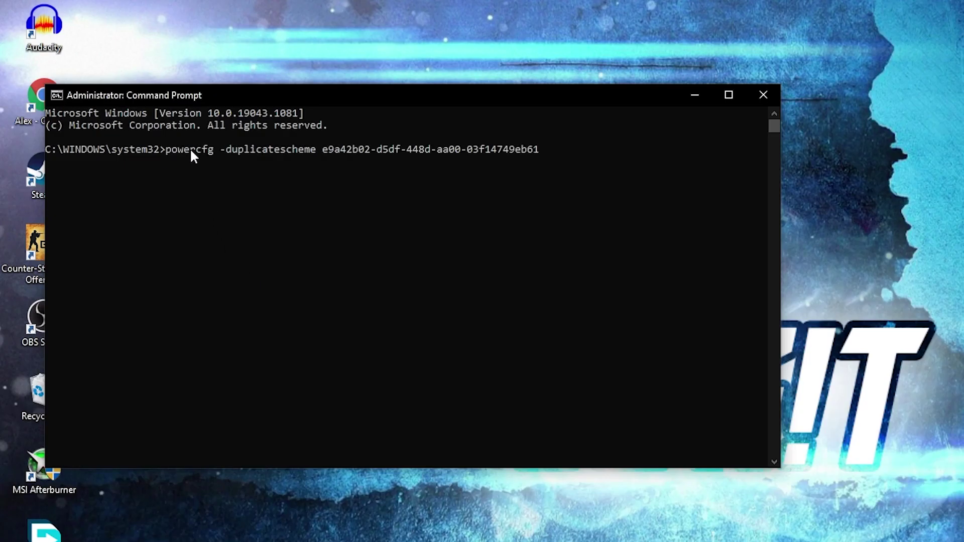
key(Return)
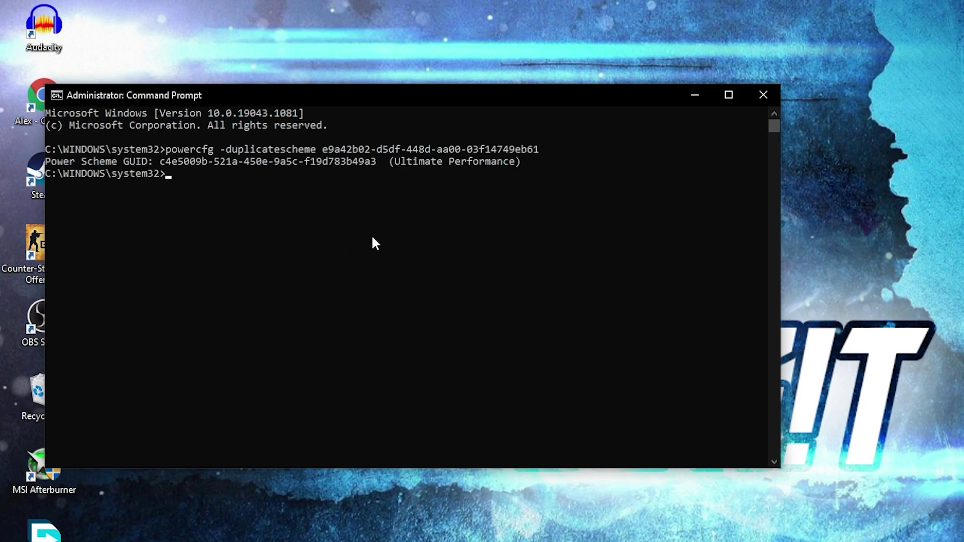
drag(390, 163, 401, 162)
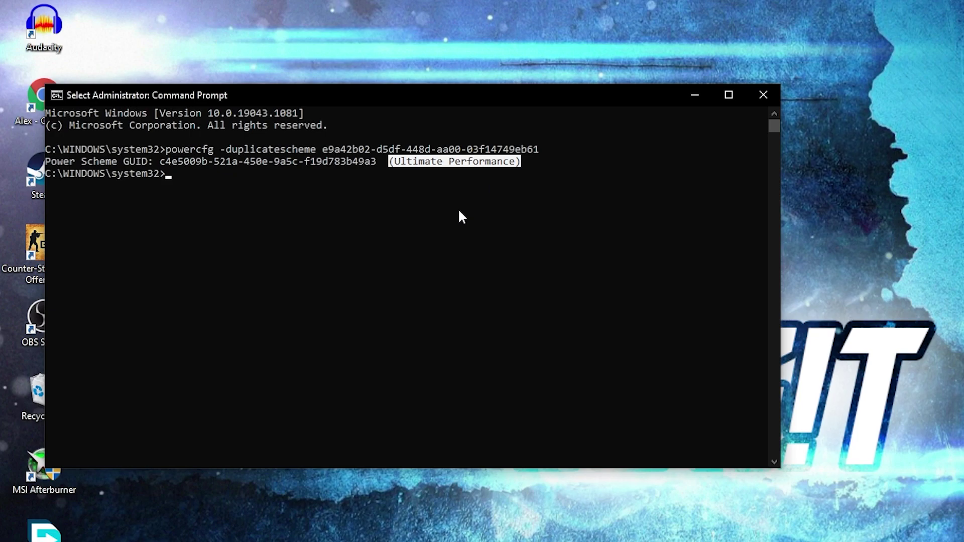
click(761, 96)
Open 'Choose a power plan' and reveal the additional plans, including Ultimate Performance.
click(189, 532)
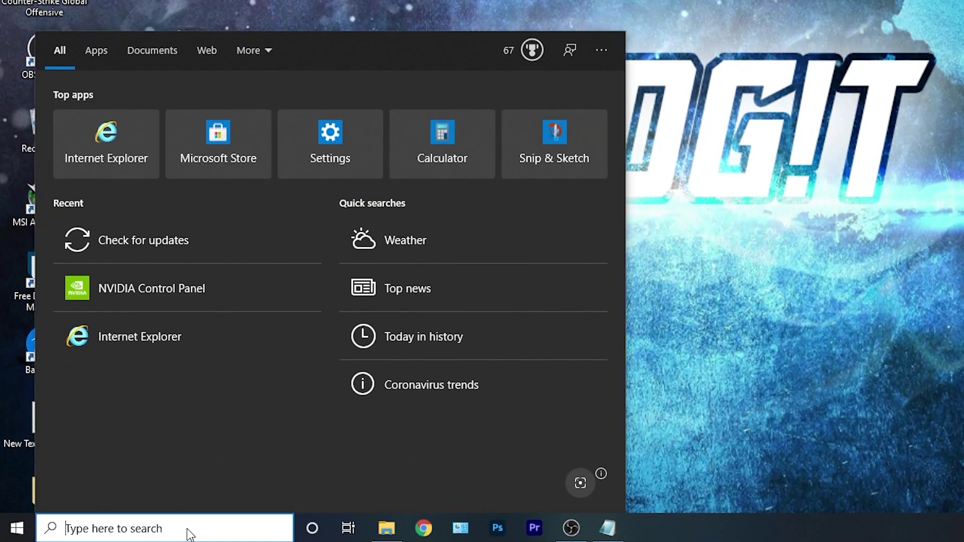
text(choose)
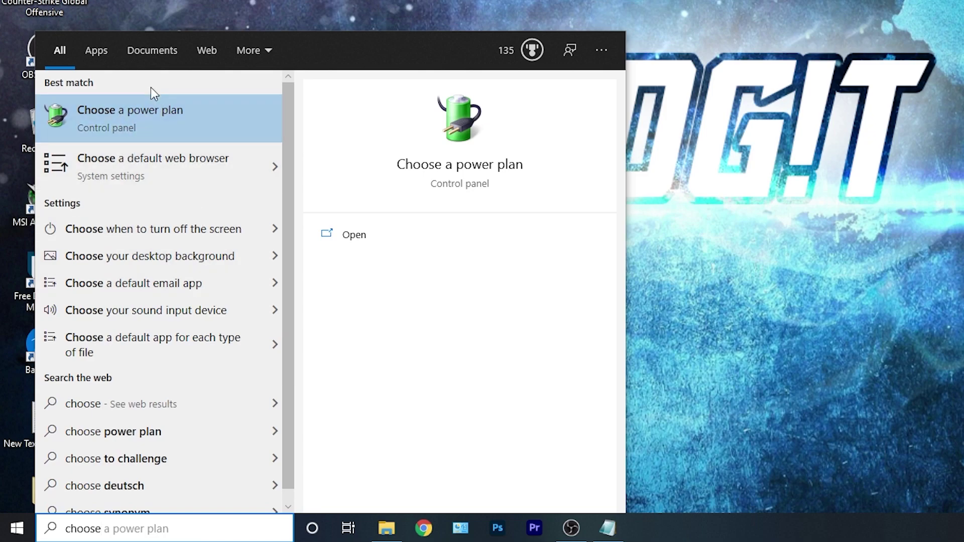
click(154, 124)
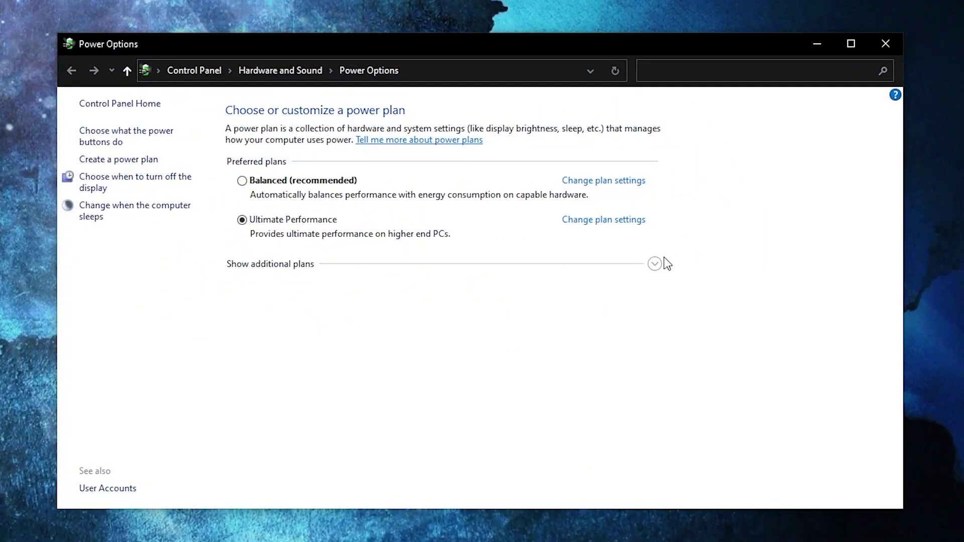
click(655, 265)
scroll(581, 282, down, 3)
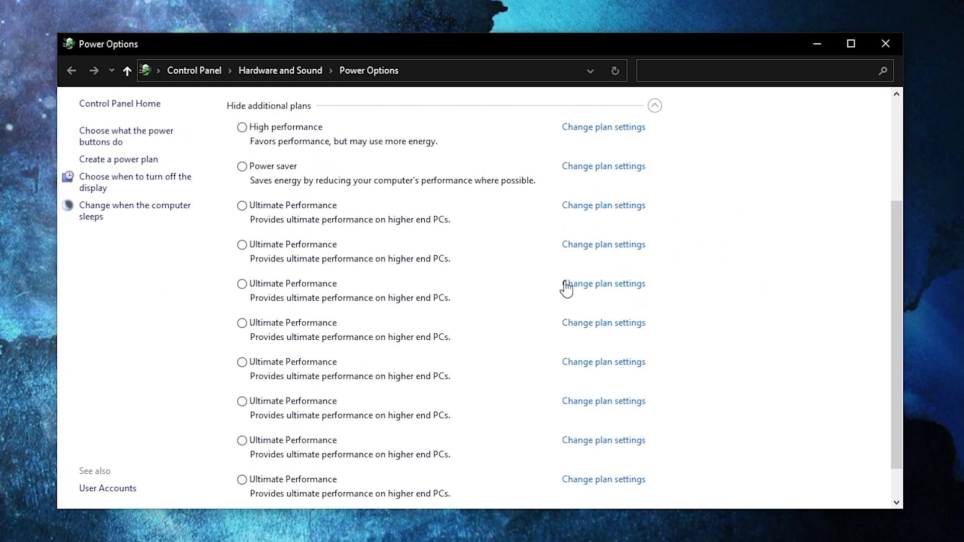
scroll(359, 326, down, 1)
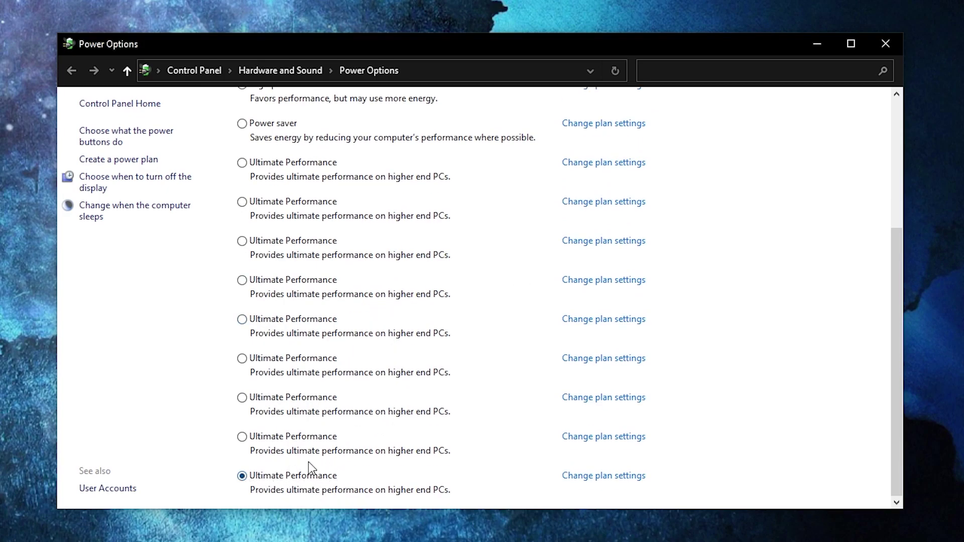
click(221, 531)
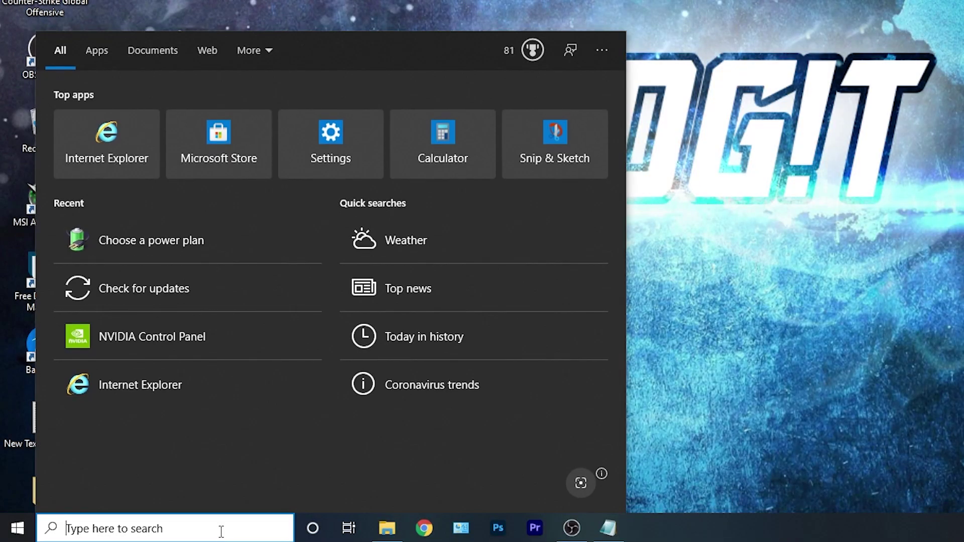
Open Advanced system settings from This PC's Properties.
text(this pc)
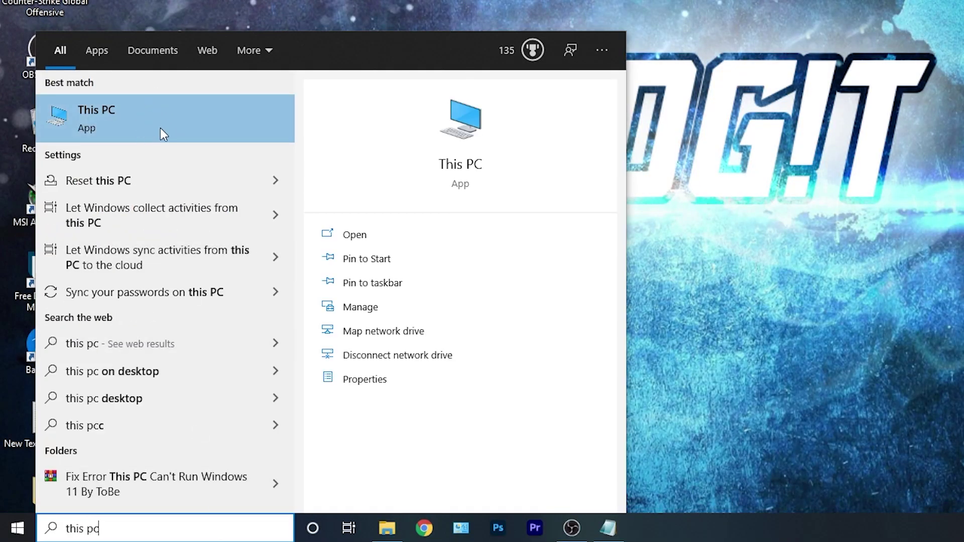
right_click(162, 117)
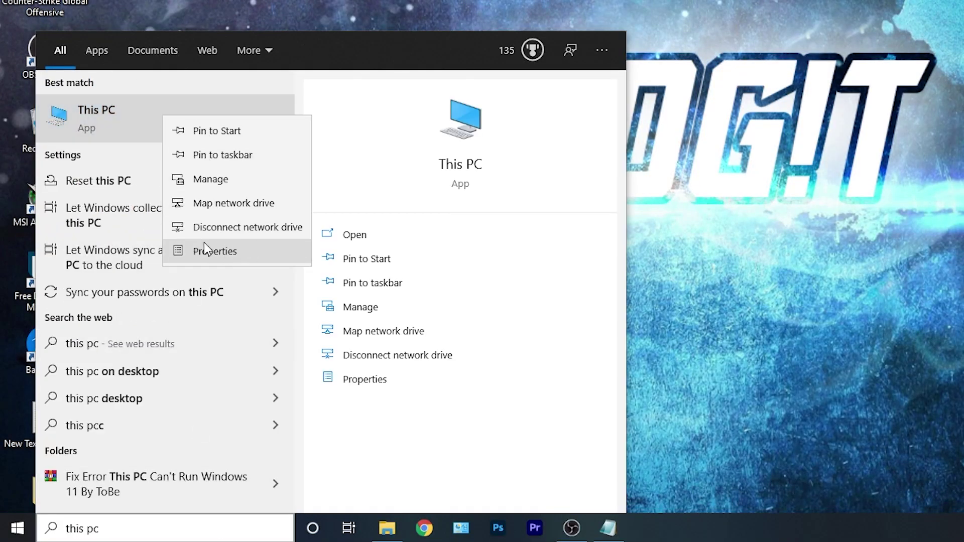
click(238, 254)
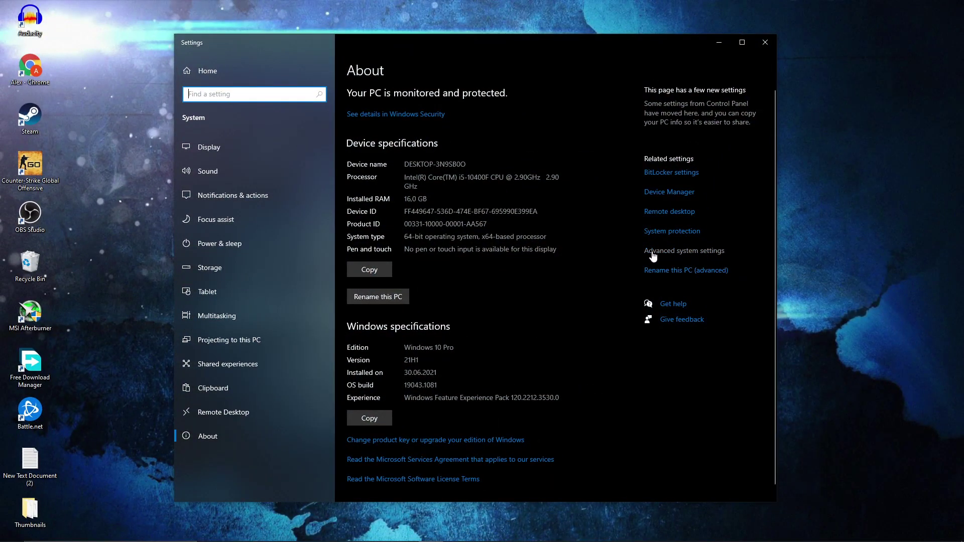
click(682, 251)
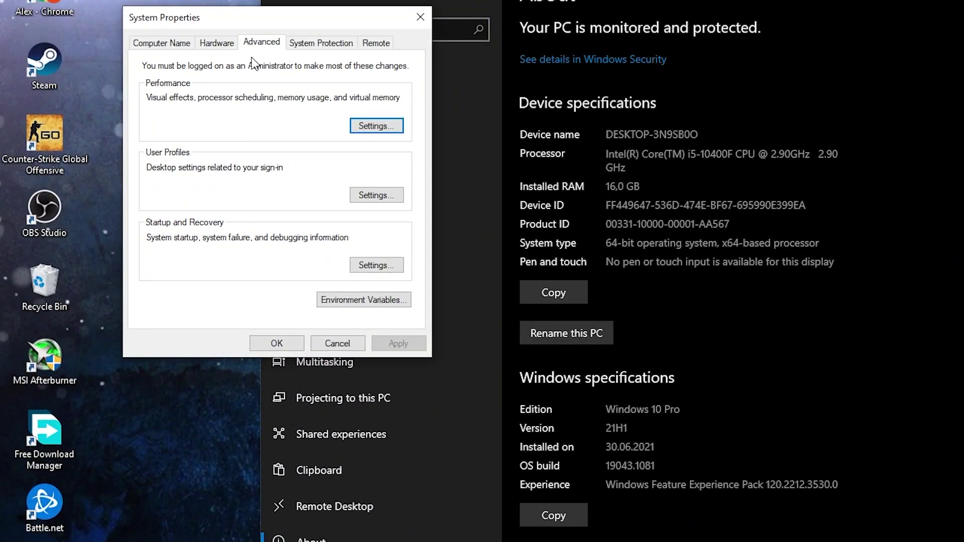
Apply 'Adjust for best performance' in Performance Options and close the system dialogs.
click(376, 127)
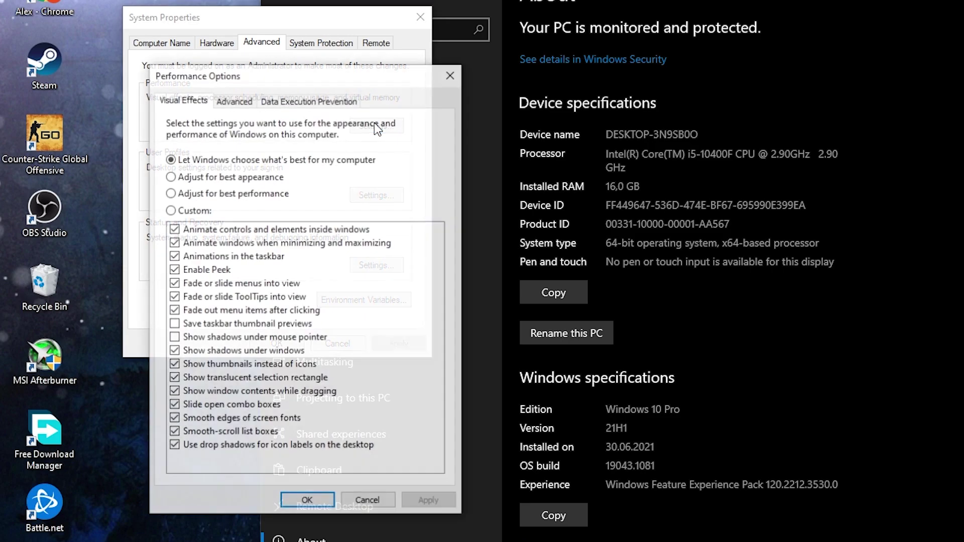
click(171, 194)
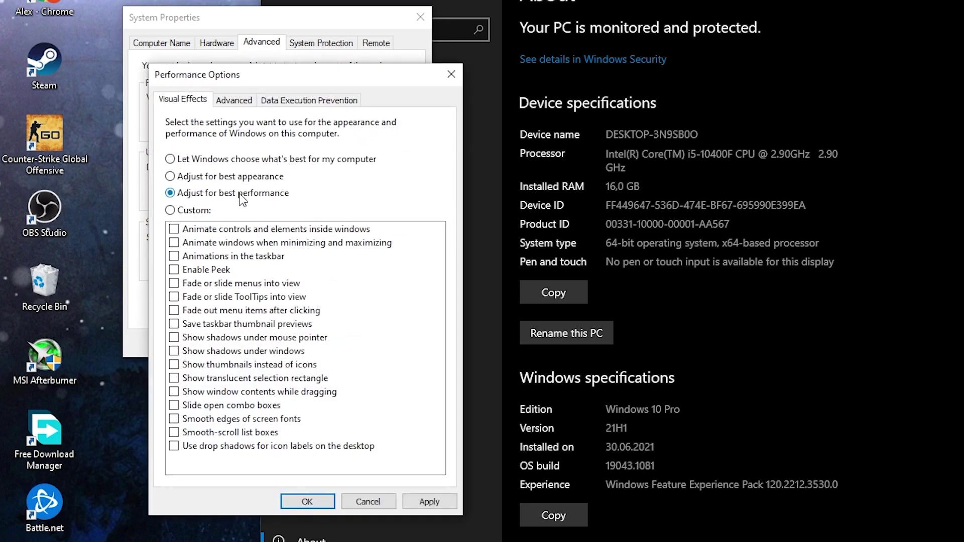
click(430, 502)
click(308, 501)
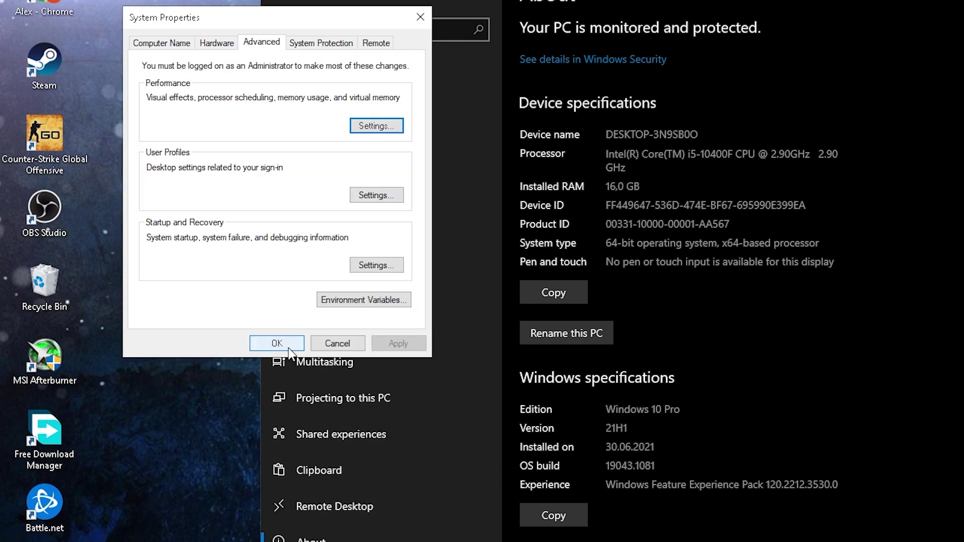
click(288, 348)
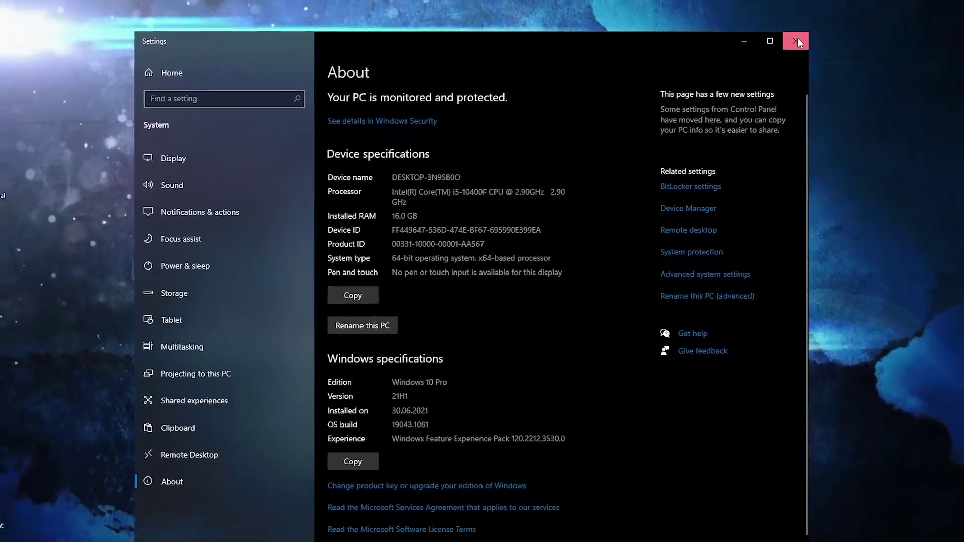
click(798, 40)
click(236, 527)
Open Graphics settings and start browsing for an app to add.
text(grap)
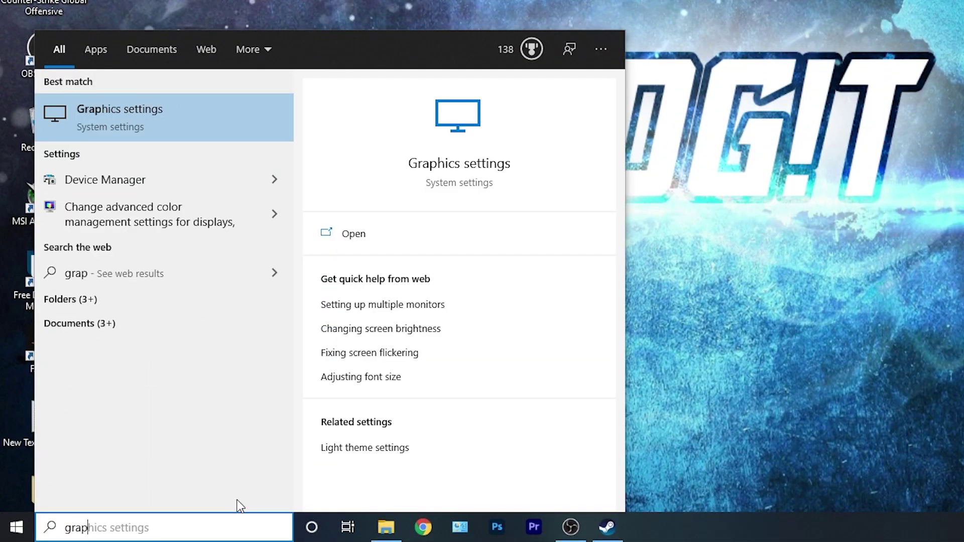
click(139, 101)
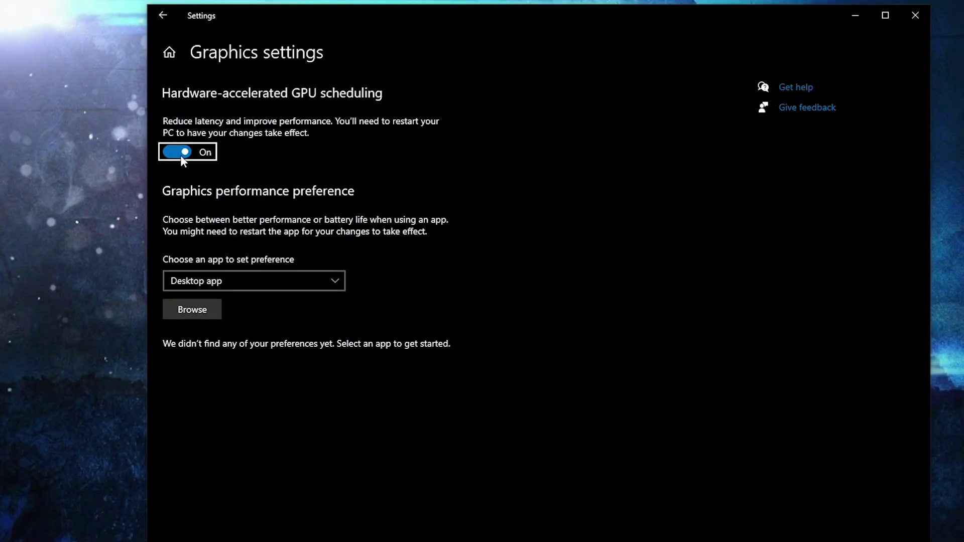
click(195, 311)
Navigate to D:\Games\Steam\steamapps\common\Ironsight_wpg and select the ironsight executable.
click(201, 278)
double_click(304, 208)
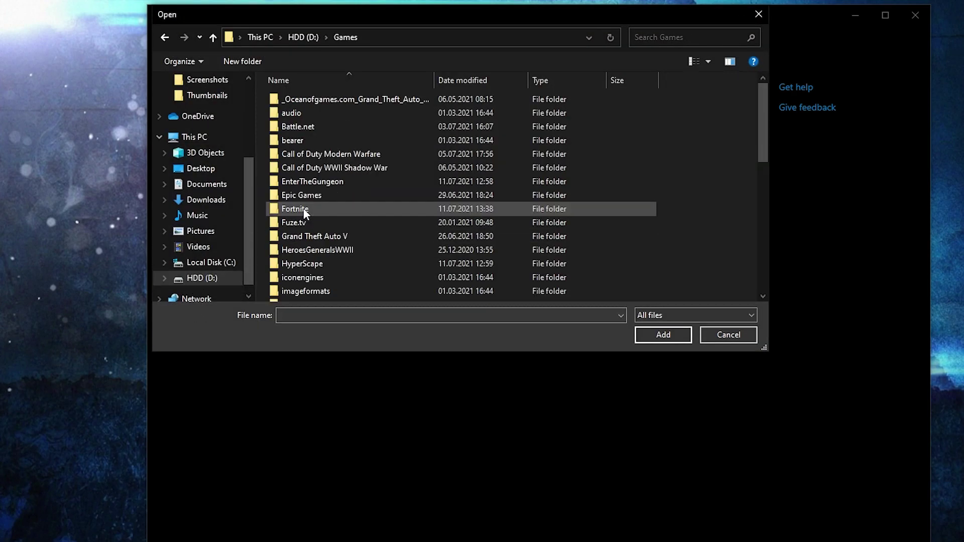
scroll(327, 231, down, 6)
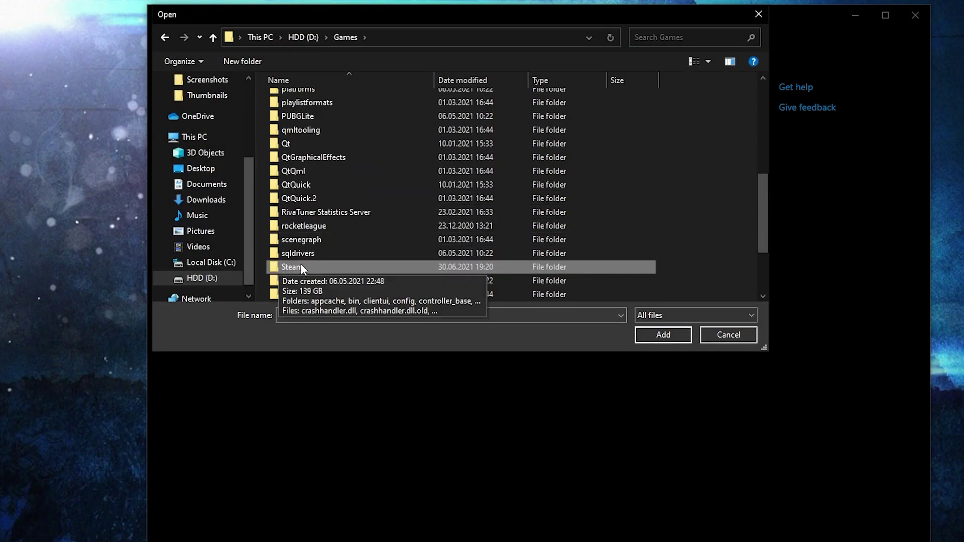
double_click(303, 266)
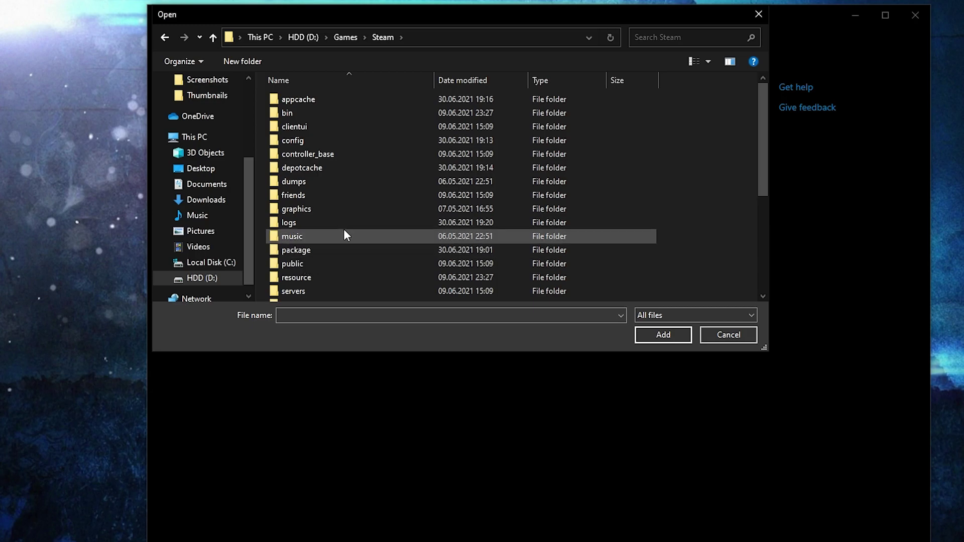
scroll(352, 230, down, 4)
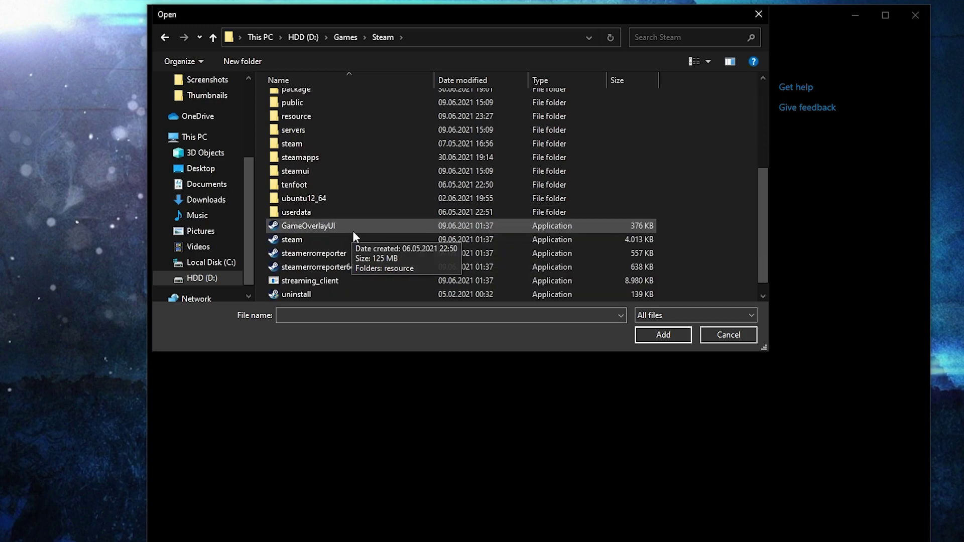
double_click(318, 157)
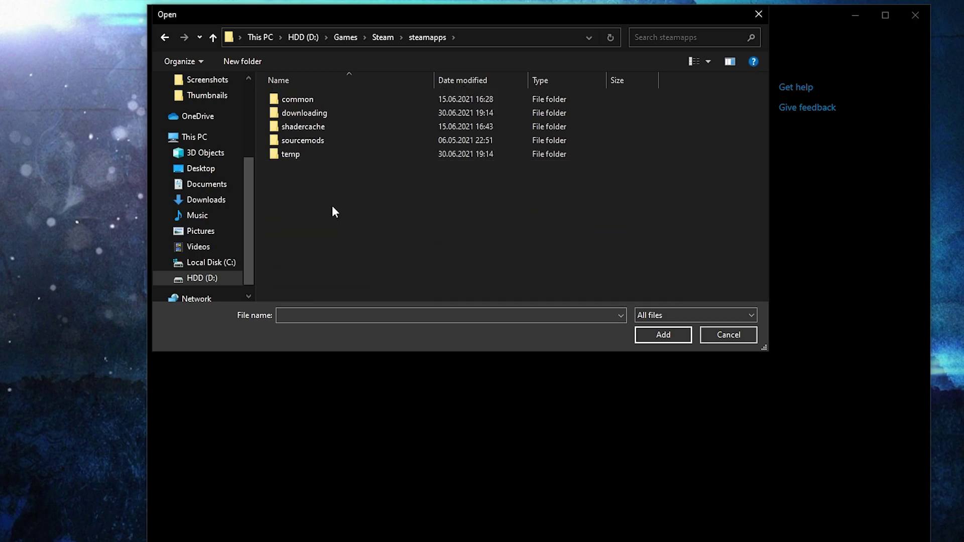
double_click(307, 99)
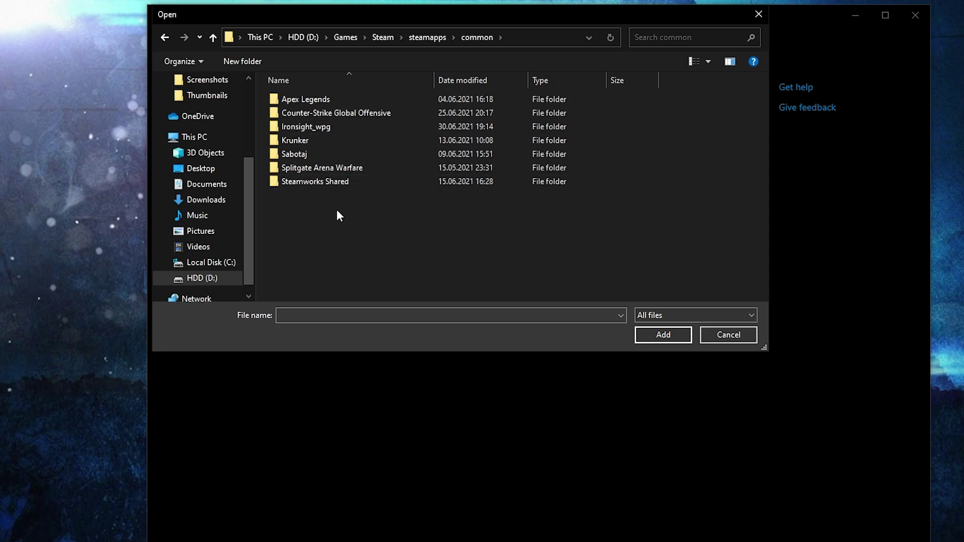
double_click(312, 128)
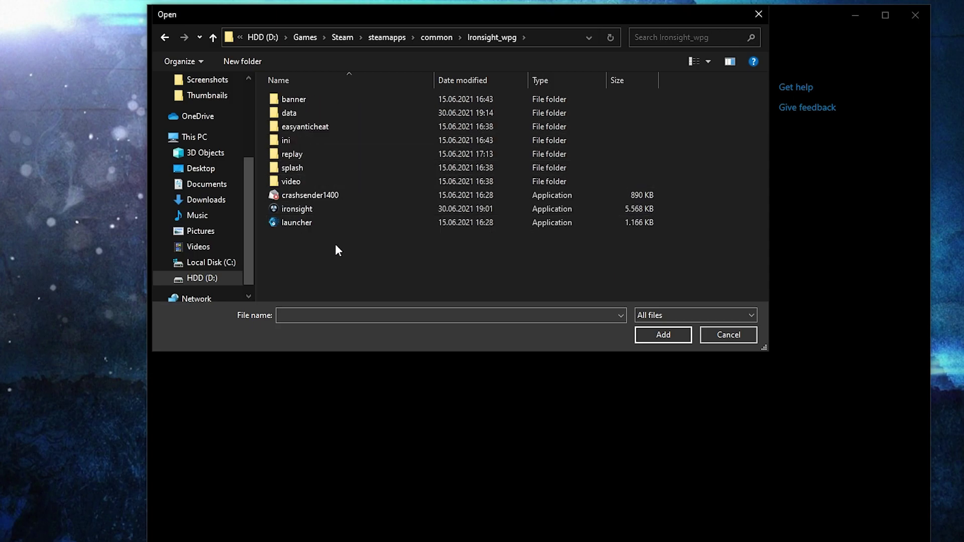
click(291, 210)
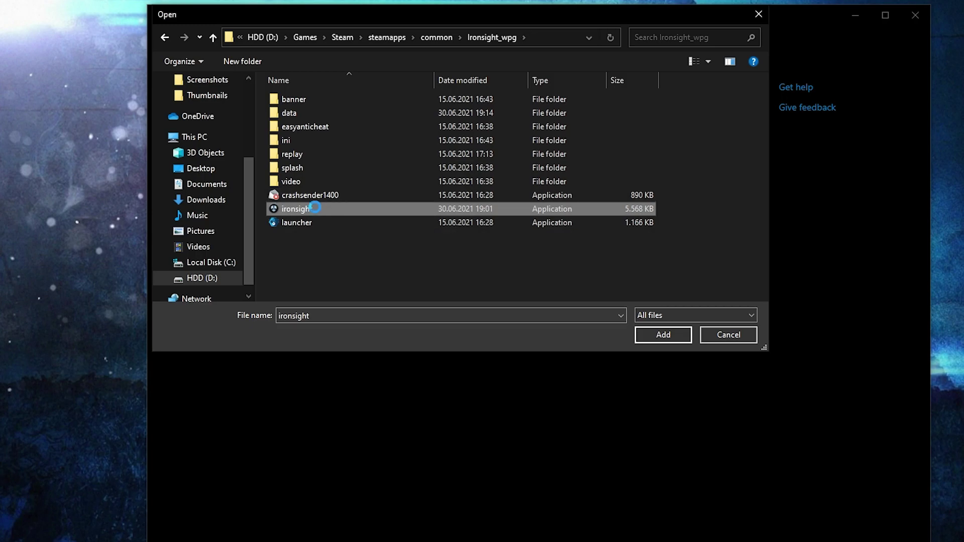
Disable fullscreen optimizations and override high DPI scaling for ironsight, then apply the compatibility changes.
right_click(315, 208)
click(341, 497)
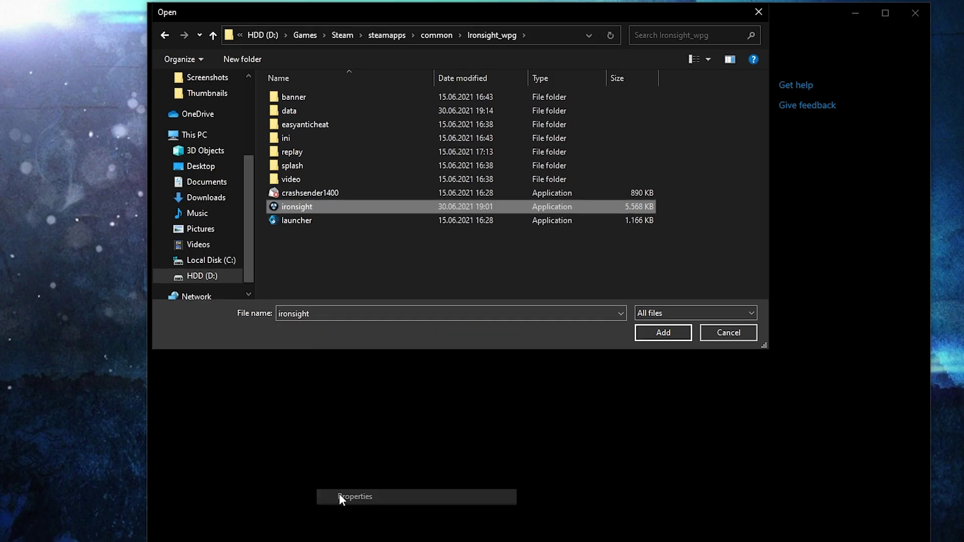
click(442, 230)
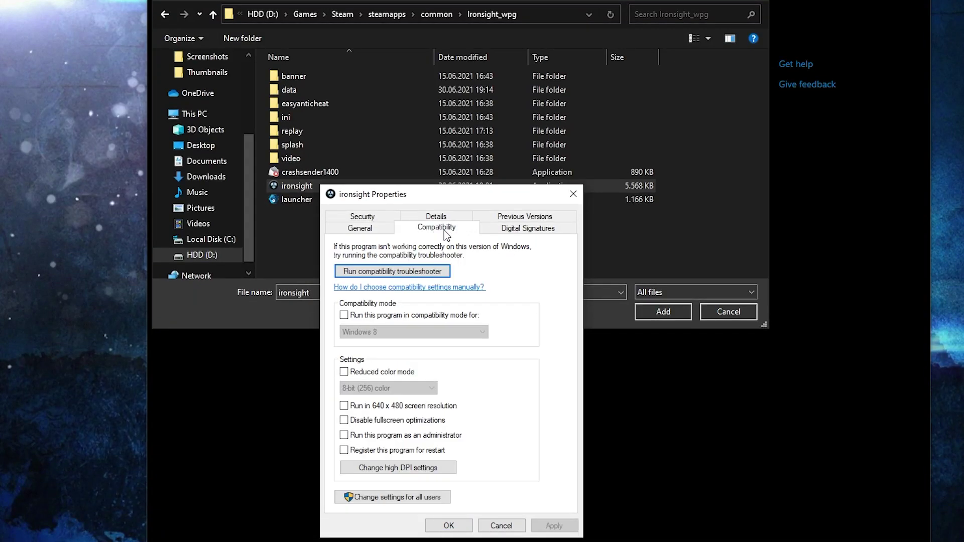
click(344, 421)
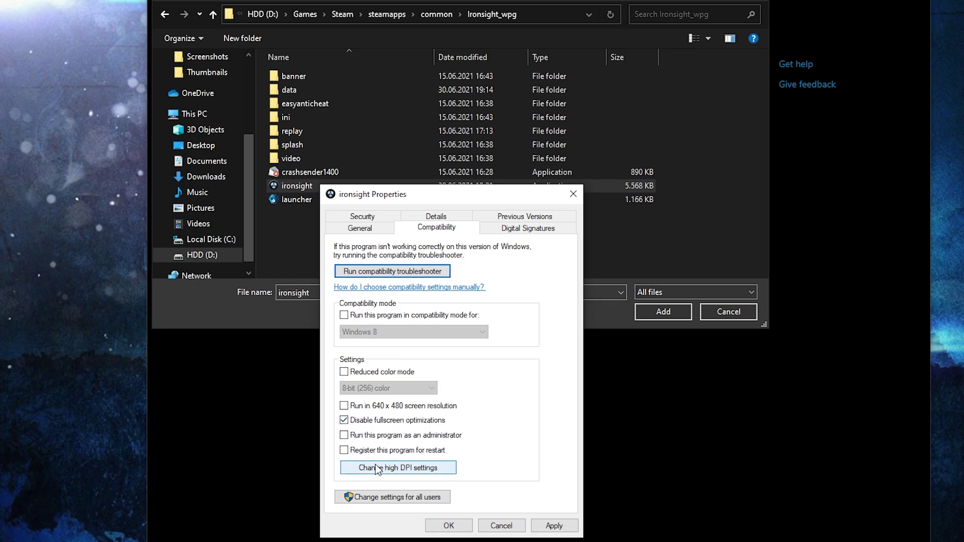
click(399, 469)
click(387, 443)
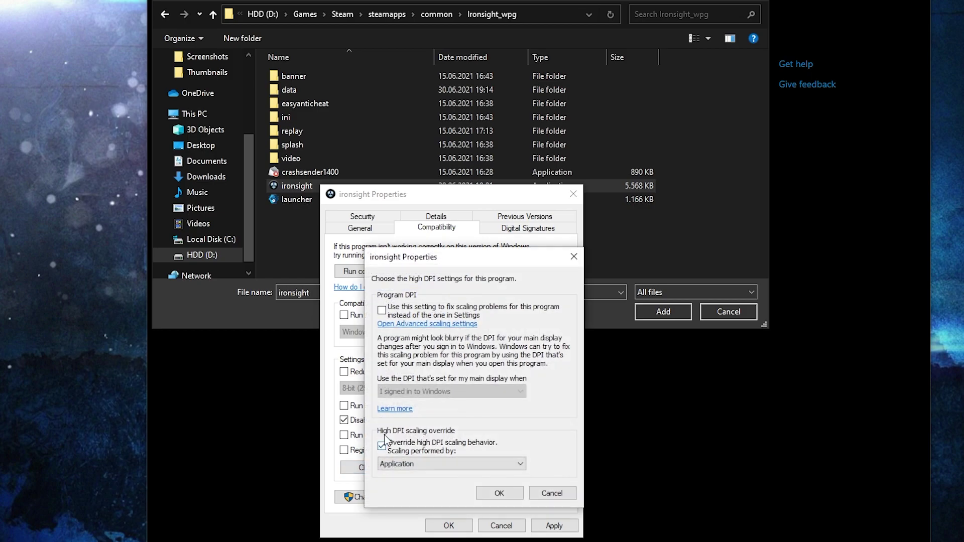
click(500, 493)
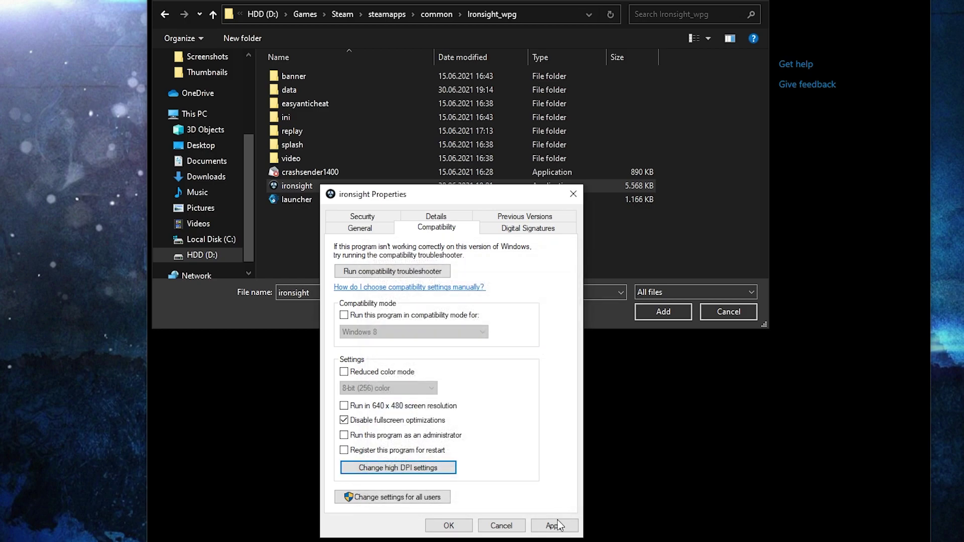
click(554, 526)
click(448, 526)
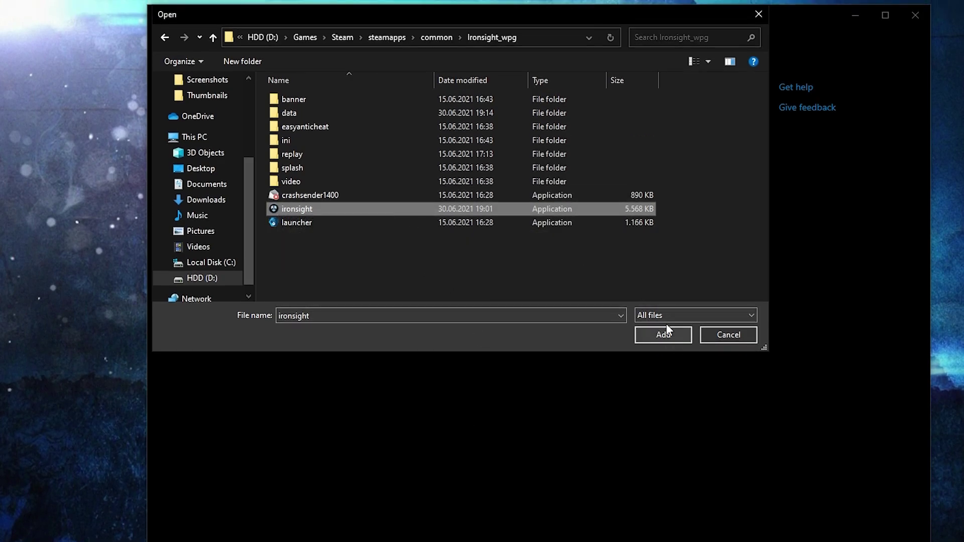
Add IronSight to the graphics list with a High performance preference, then return Home.
click(664, 335)
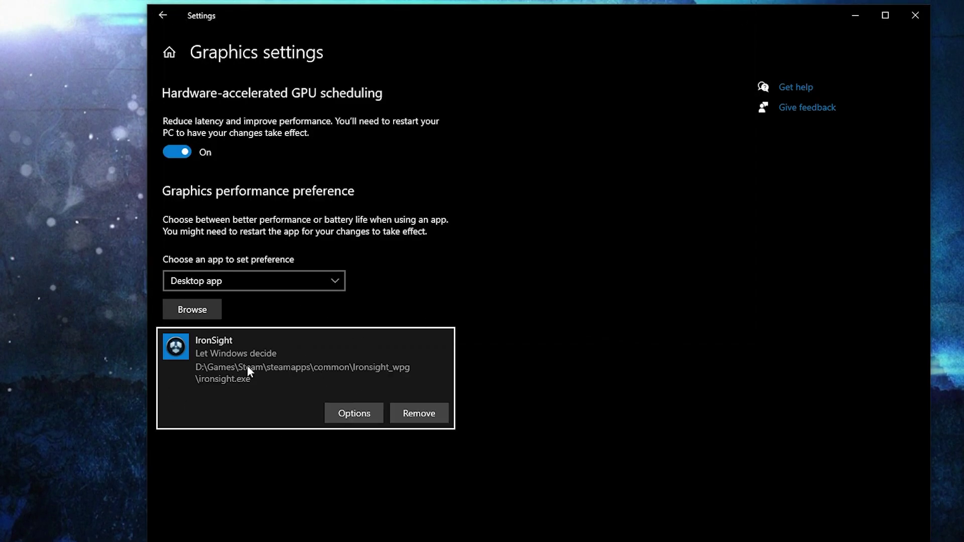
click(355, 414)
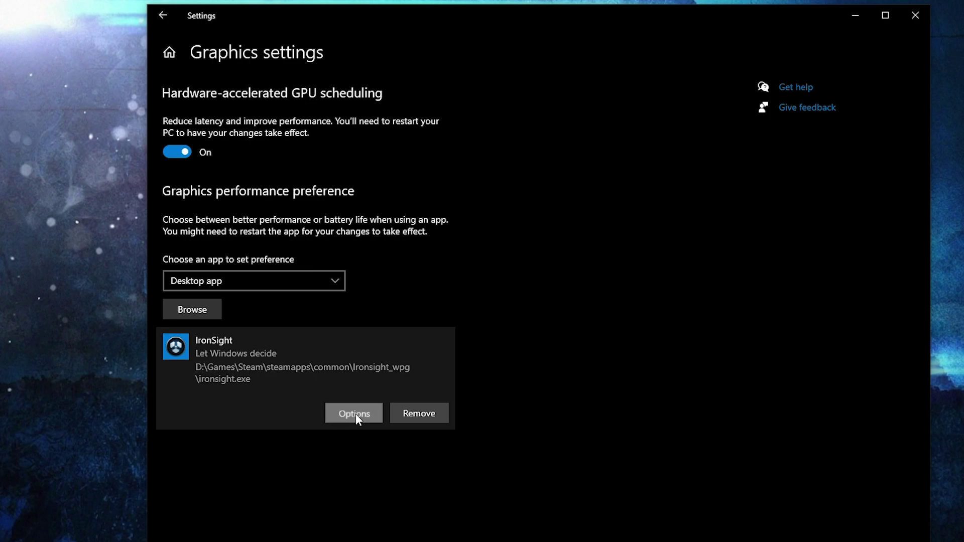
click(427, 339)
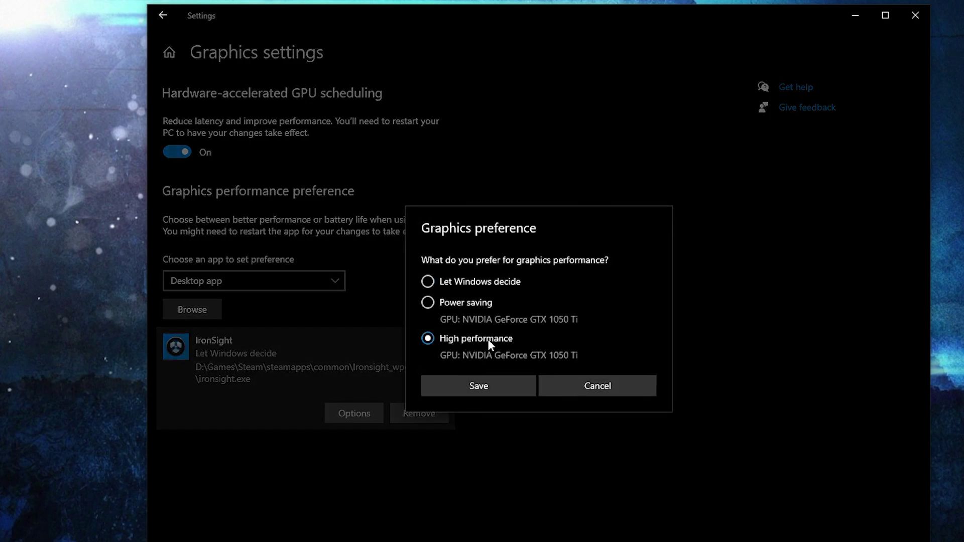
click(492, 385)
click(169, 53)
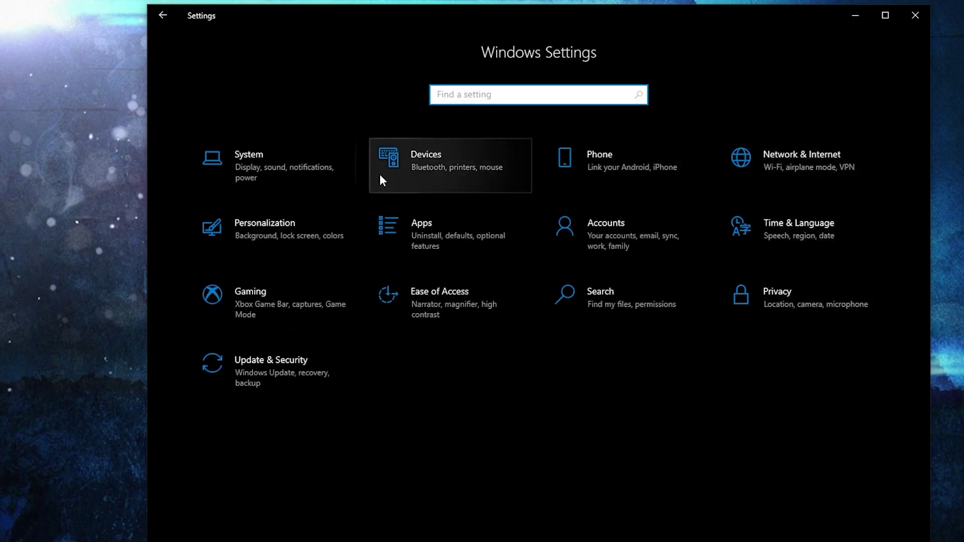
Confirm Game Mode is On in Gaming settings, then go to the related Graphics settings.
click(263, 307)
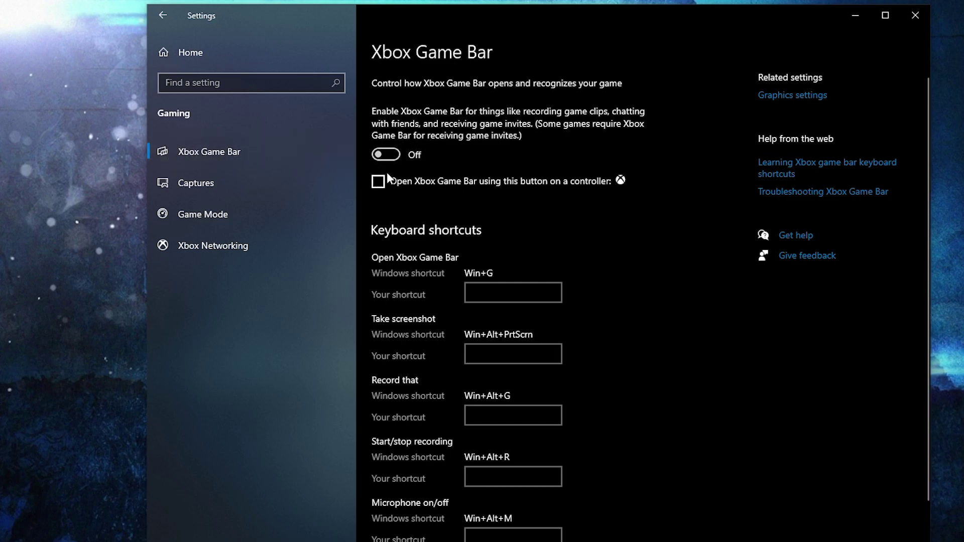
click(251, 214)
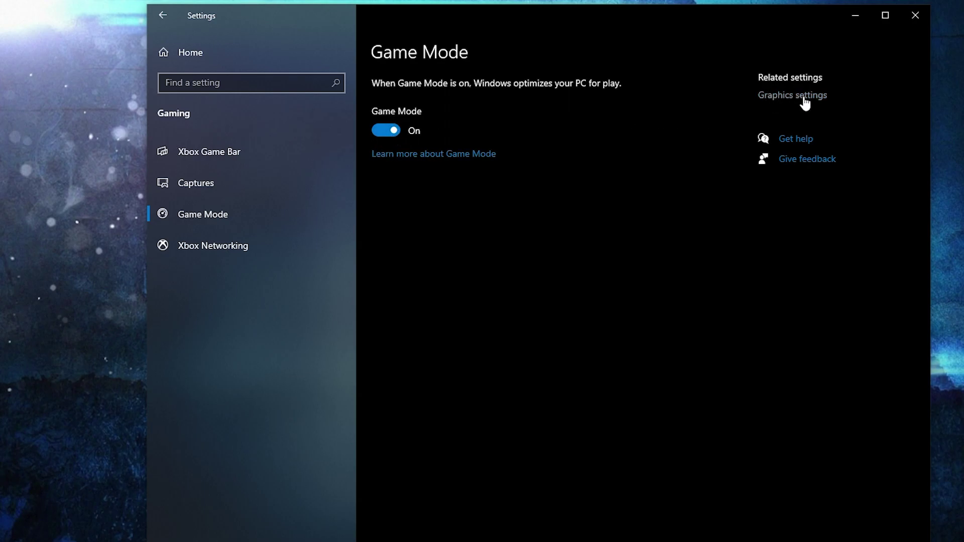
click(776, 96)
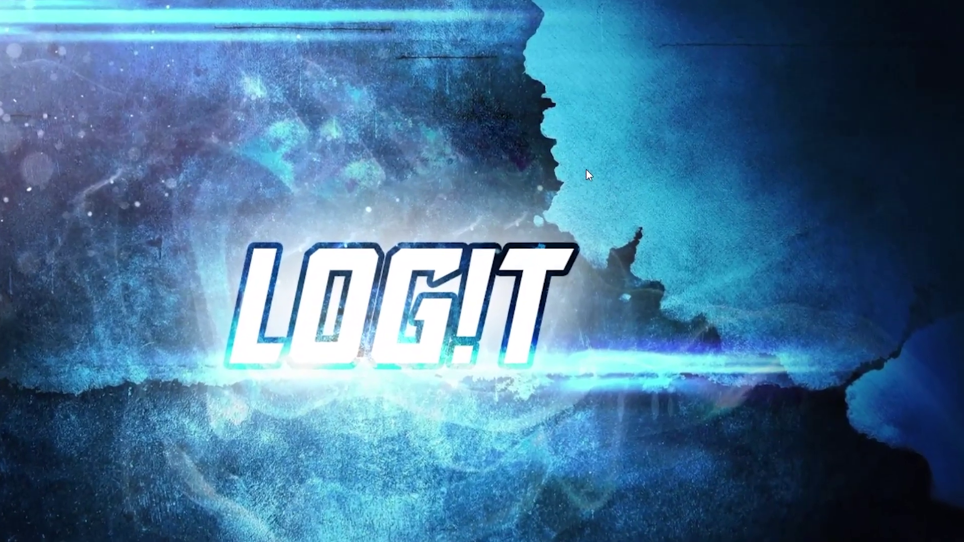
Launch NVIDIA Control Panel from the desktop, apply 'Use the advanced 3D image settings', then view Manage 3D settings.
right_click(581, 172)
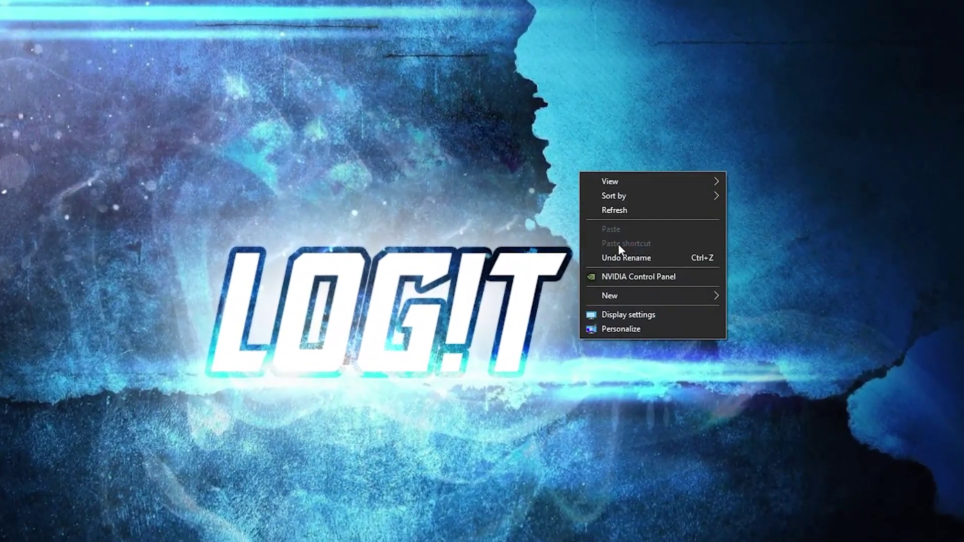
click(639, 277)
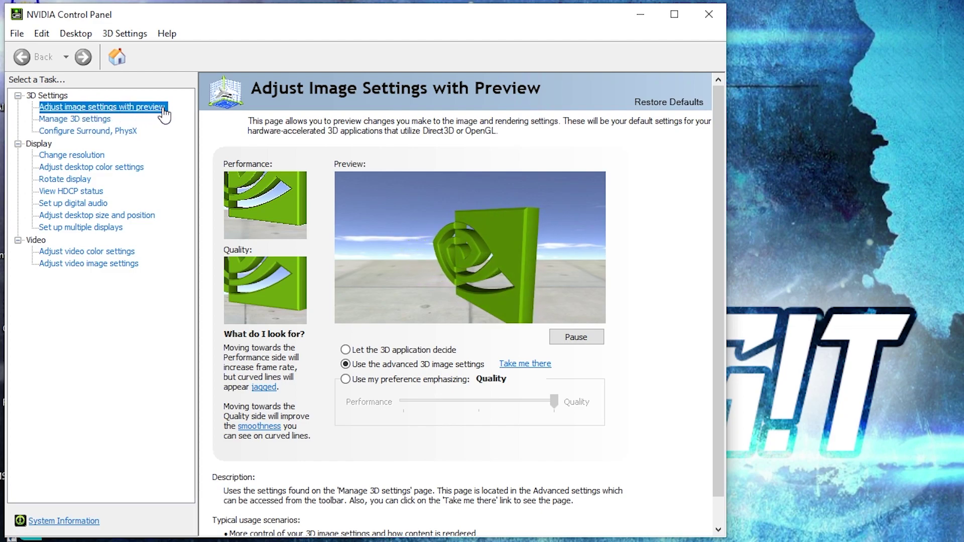
click(404, 369)
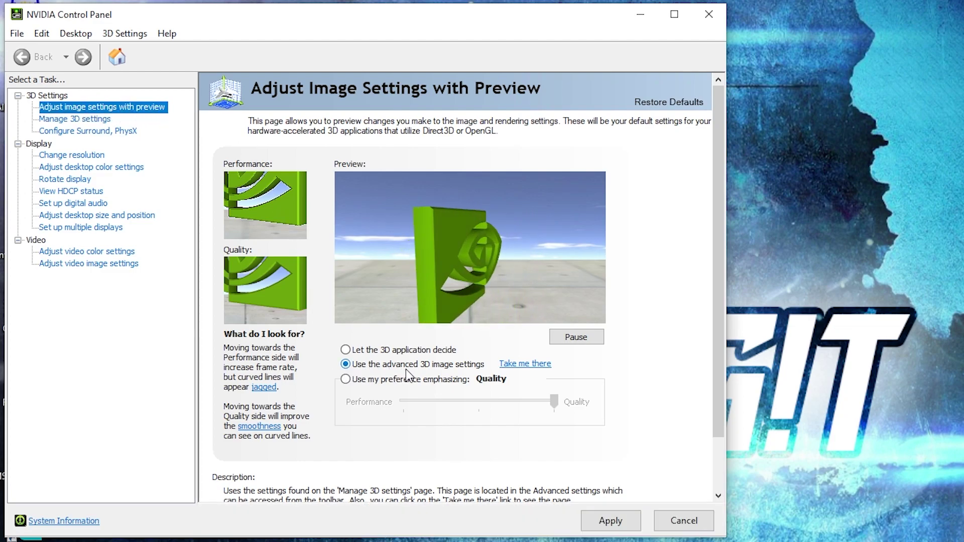
click(609, 524)
click(42, 121)
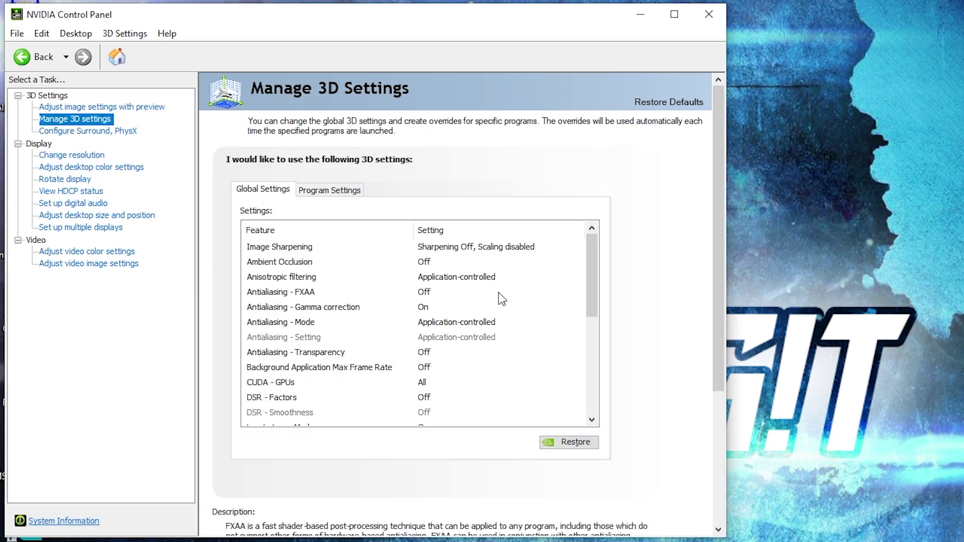
Set maximum-performance power, High performance texture filtering and vertical sync Off, then view desktop color settings.
scroll(555, 312, down, 3)
click(248, 338)
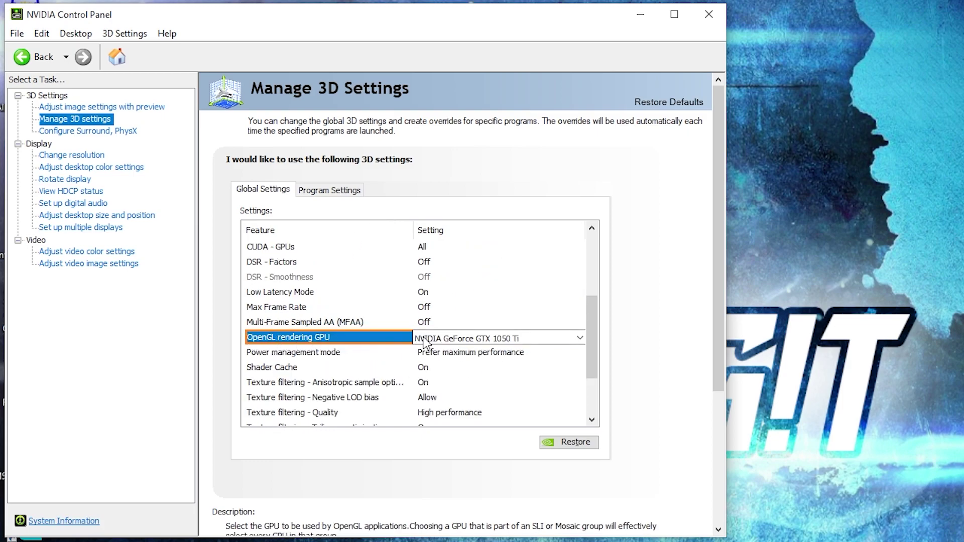
click(273, 354)
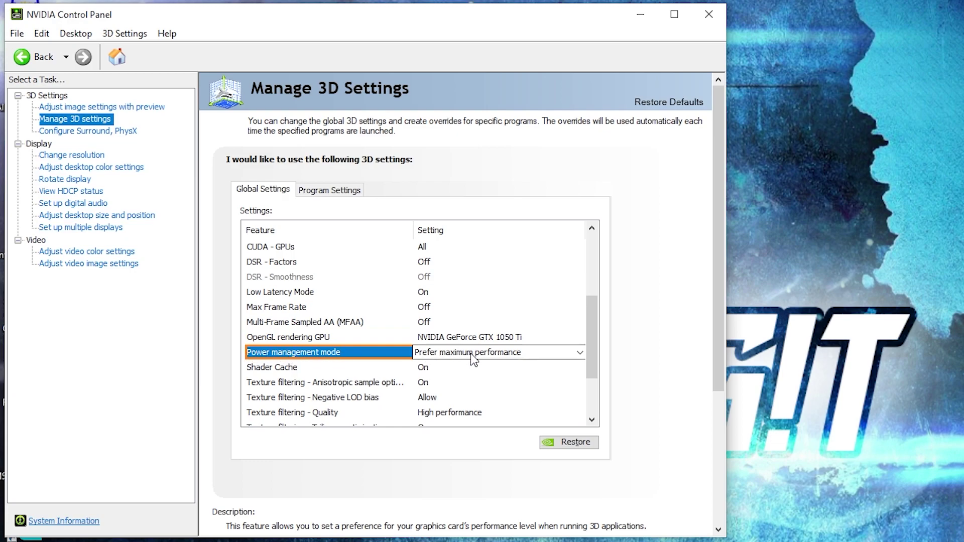
scroll(351, 351, down, 2)
click(250, 343)
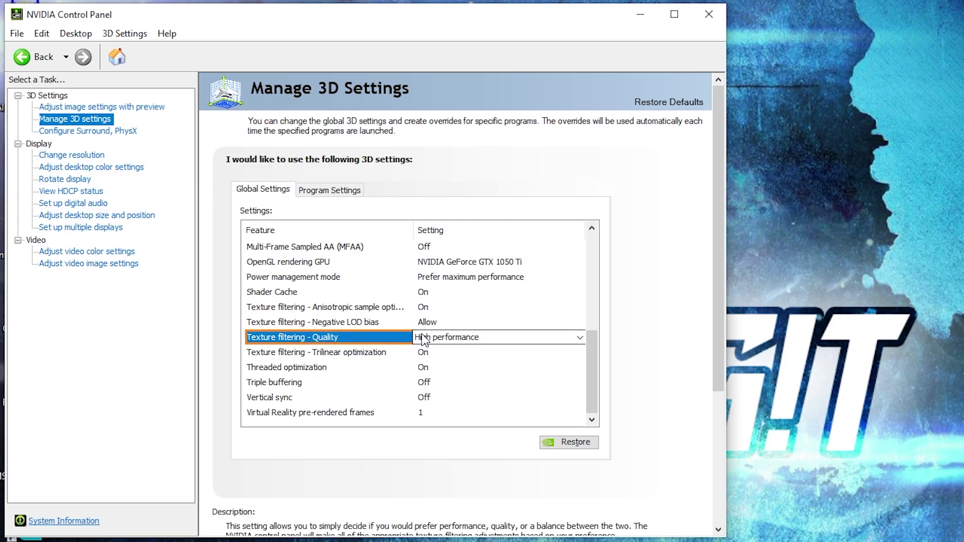
click(285, 369)
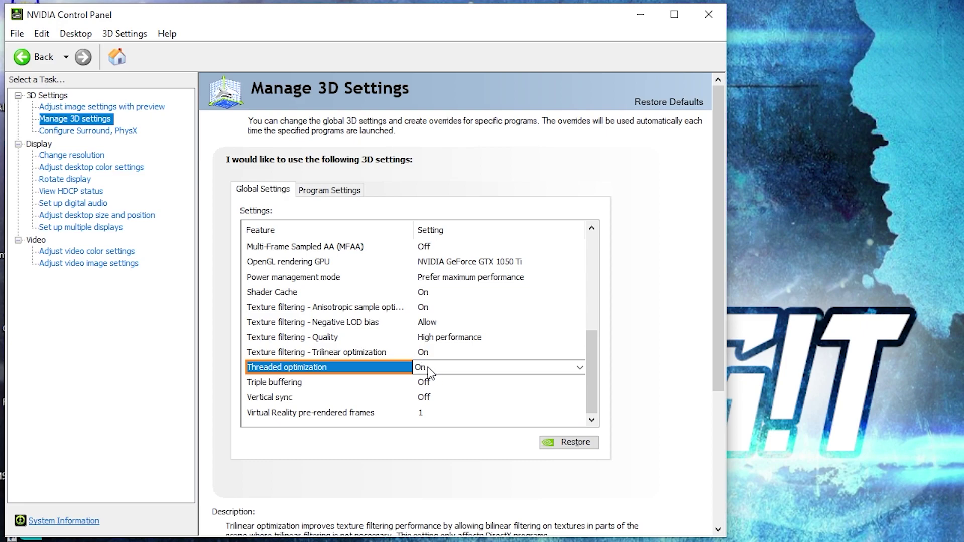
click(293, 398)
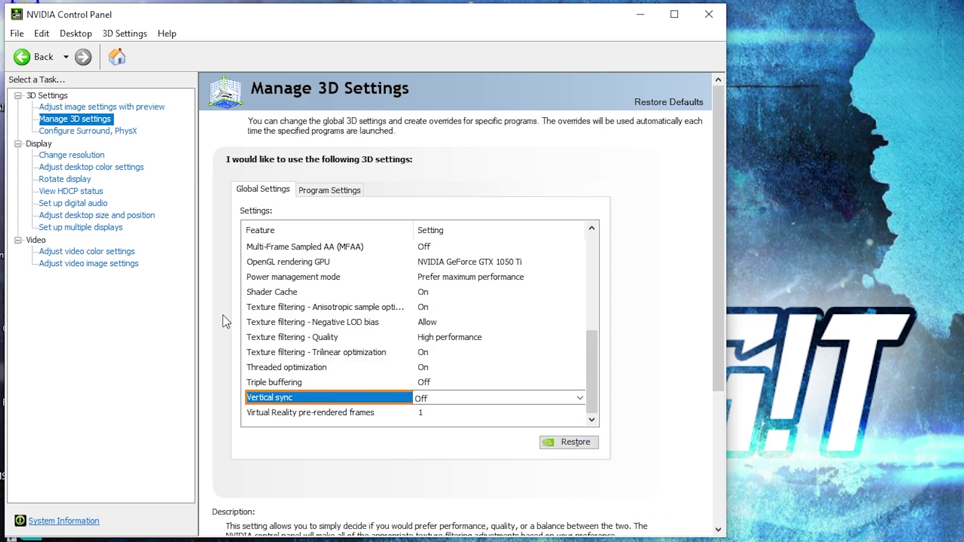
click(70, 170)
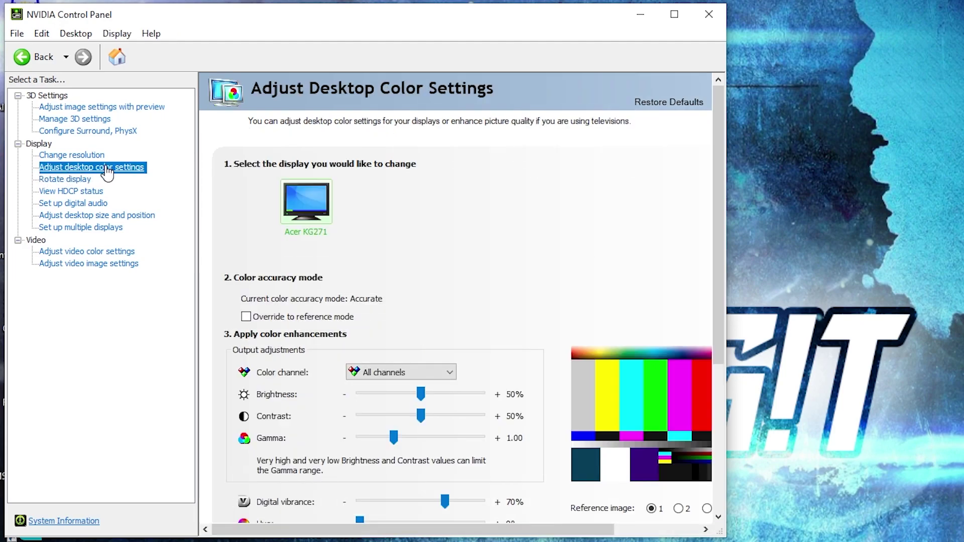
scroll(262, 334, down, 2)
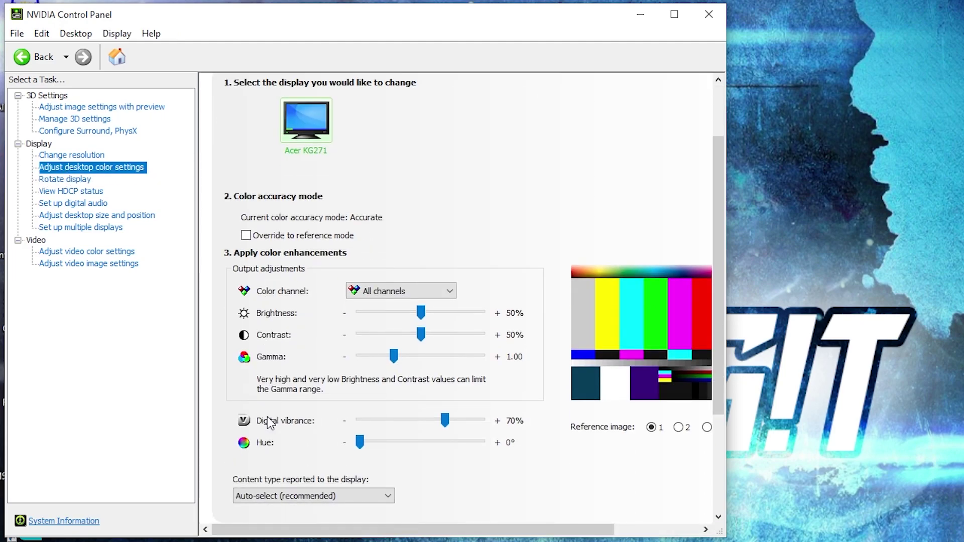